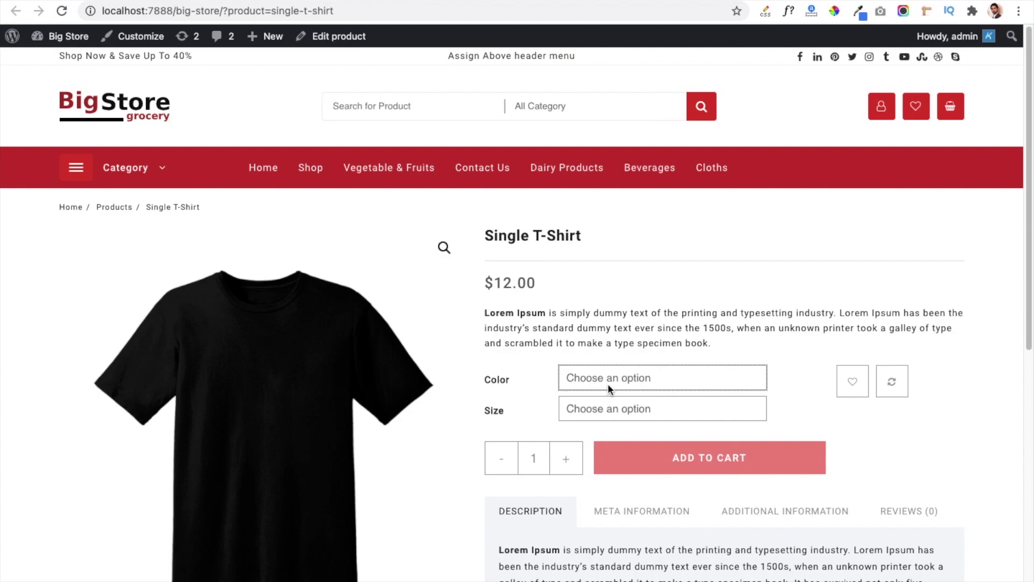
- View the Single T-Shirt's available Color and Size options without choosing any
left_click(664, 377)
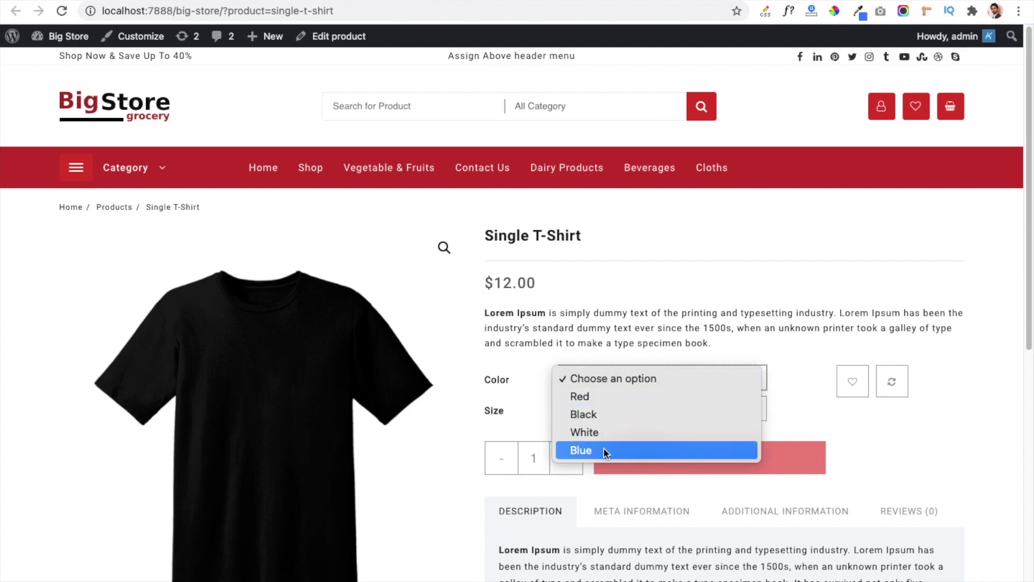
left_click(784, 360)
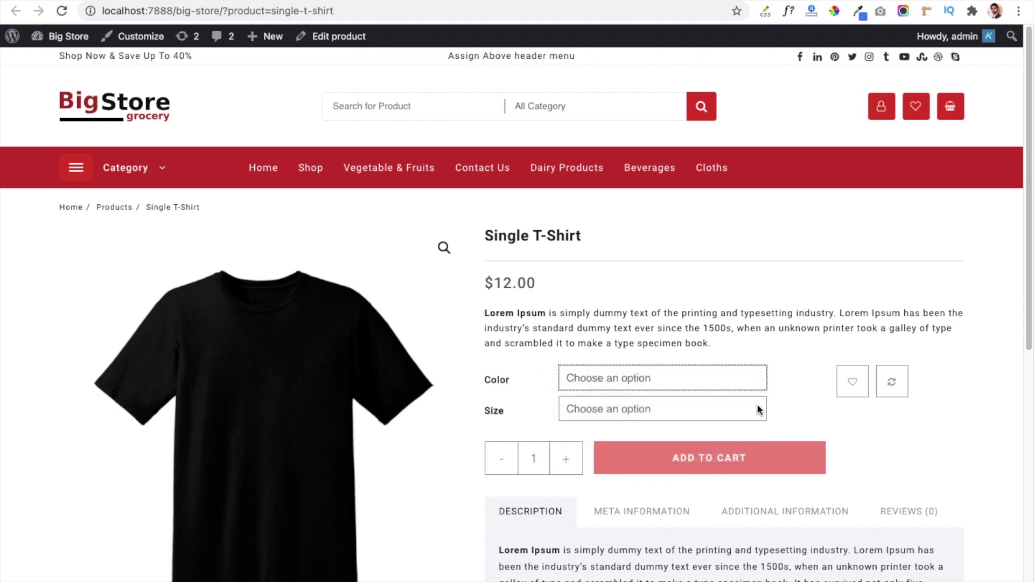
left_click(618, 409)
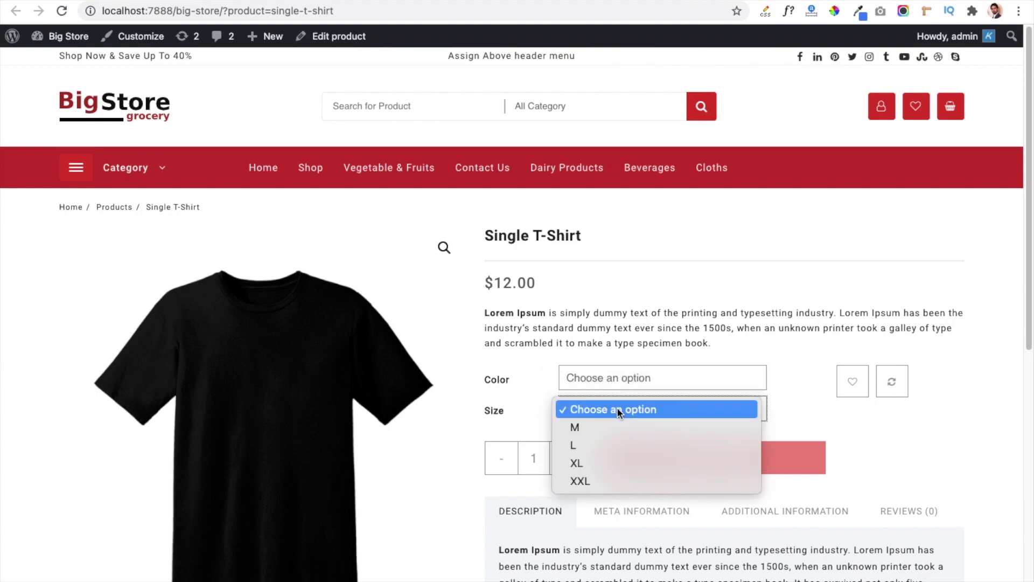
left_click(792, 367)
- Raise the order quantity to 2
left_click(567, 462)
left_click(567, 462)
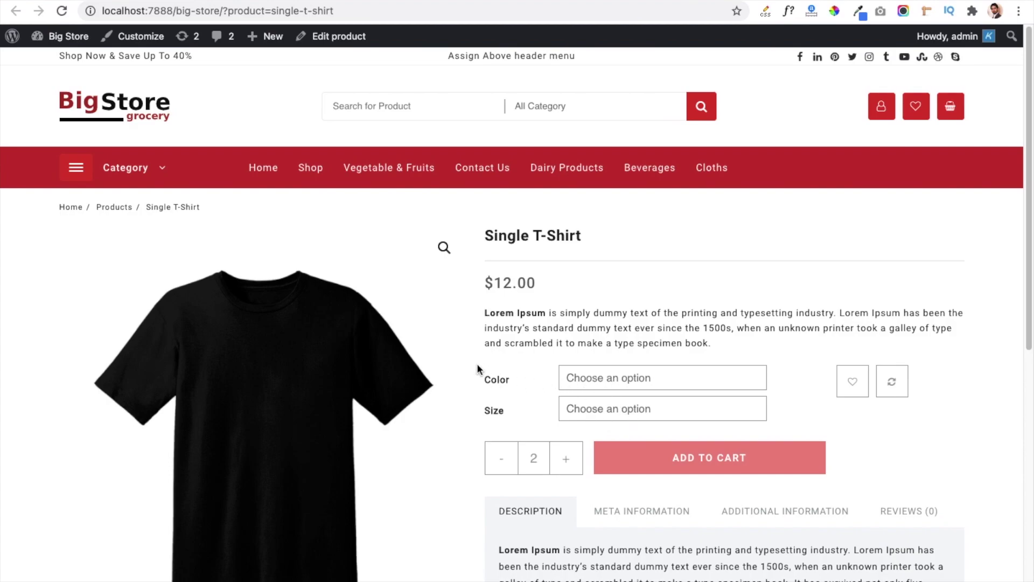
scroll(477, 362, "down", 3)
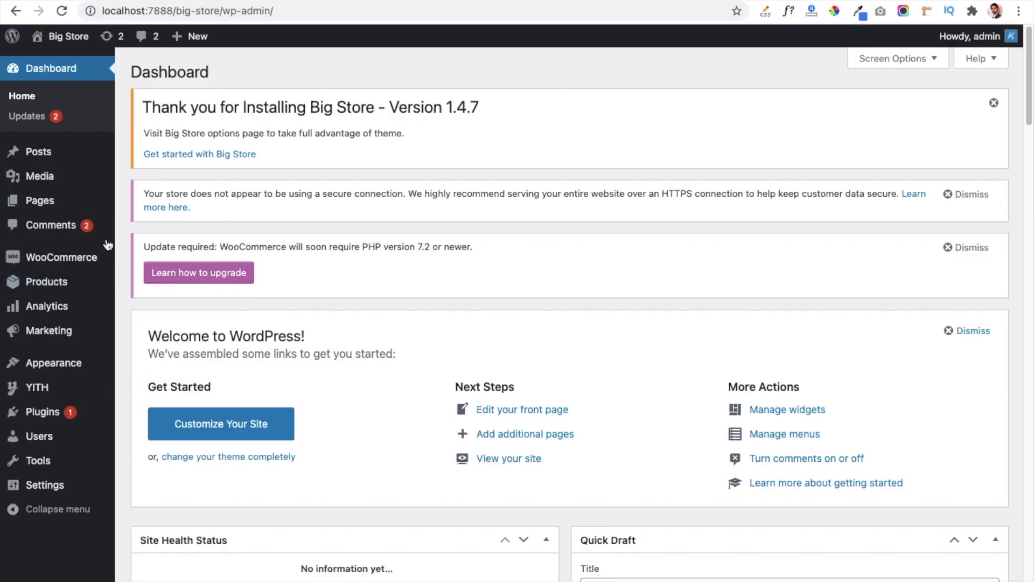
- Start a new blank product via Products > Add New in the dashboard
mouse_move(58, 282)
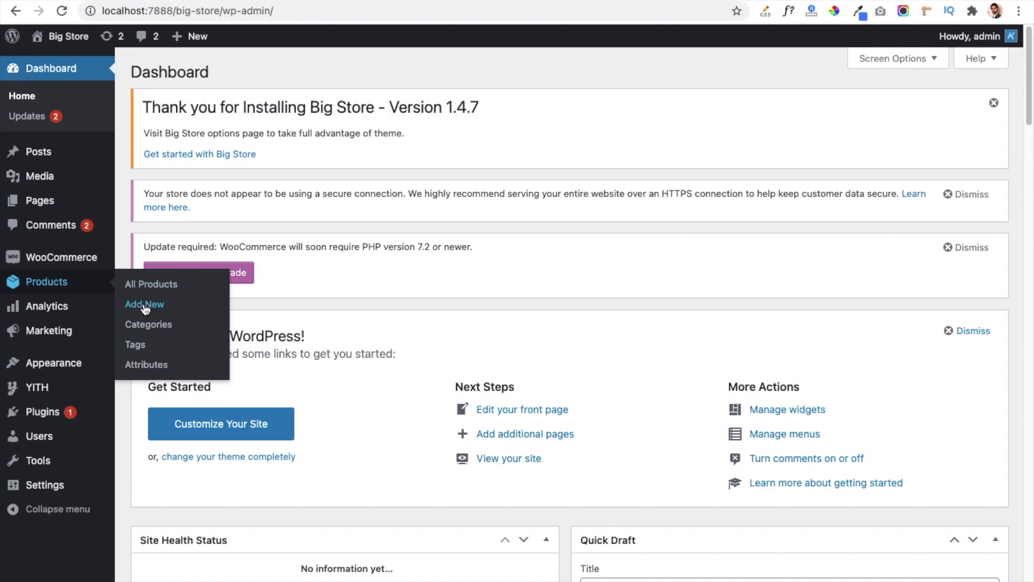
left_click(144, 305)
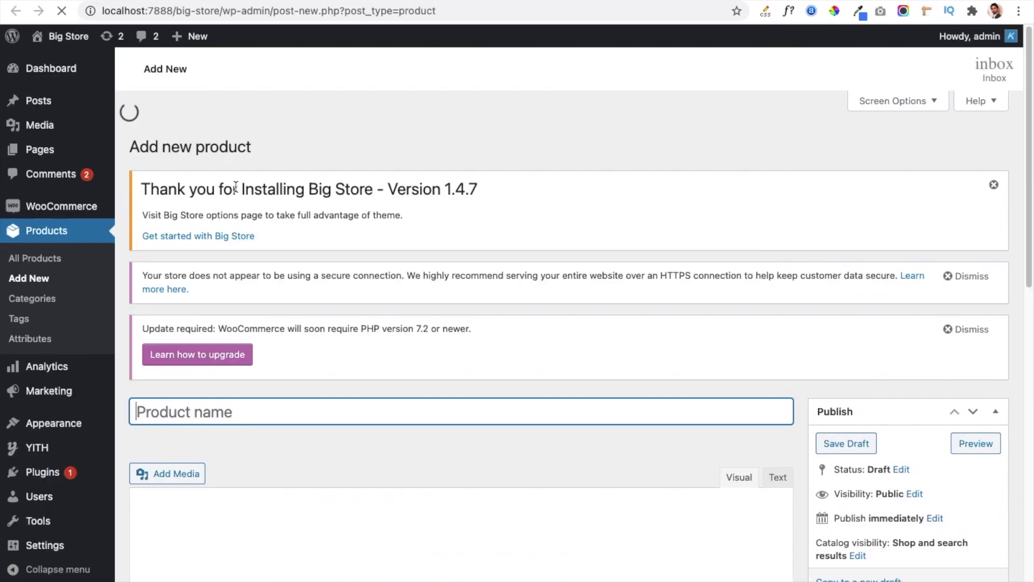
- Name the new product 'Round Neck T-Shirt'
scroll(296, 436, "down", 5)
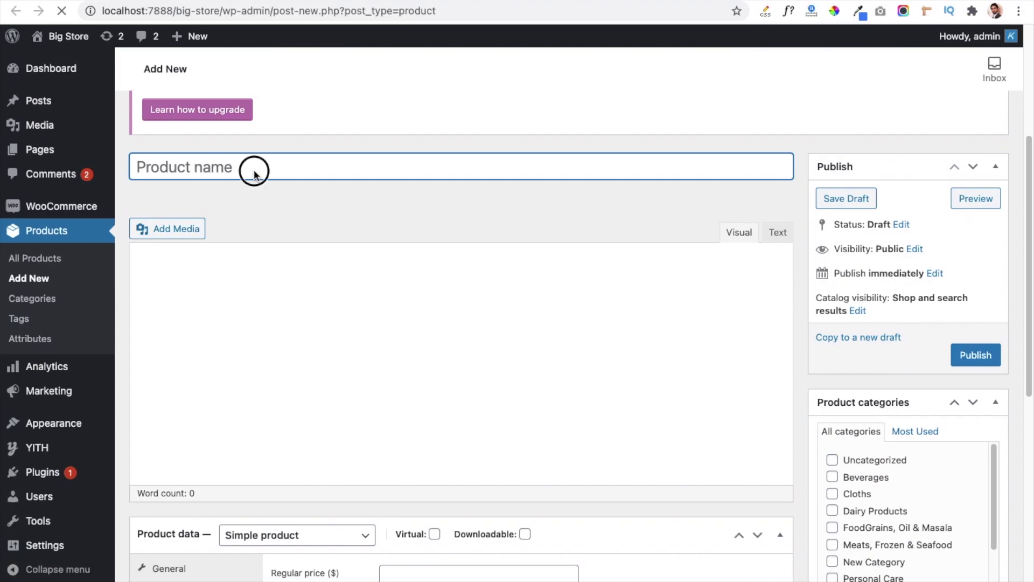
left_click(254, 171)
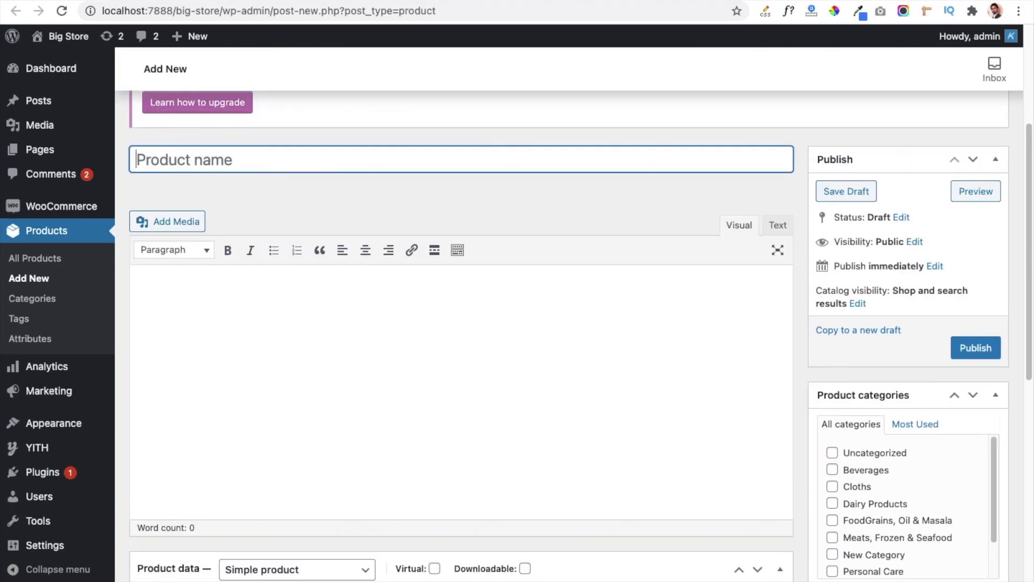
type("Round Ne")
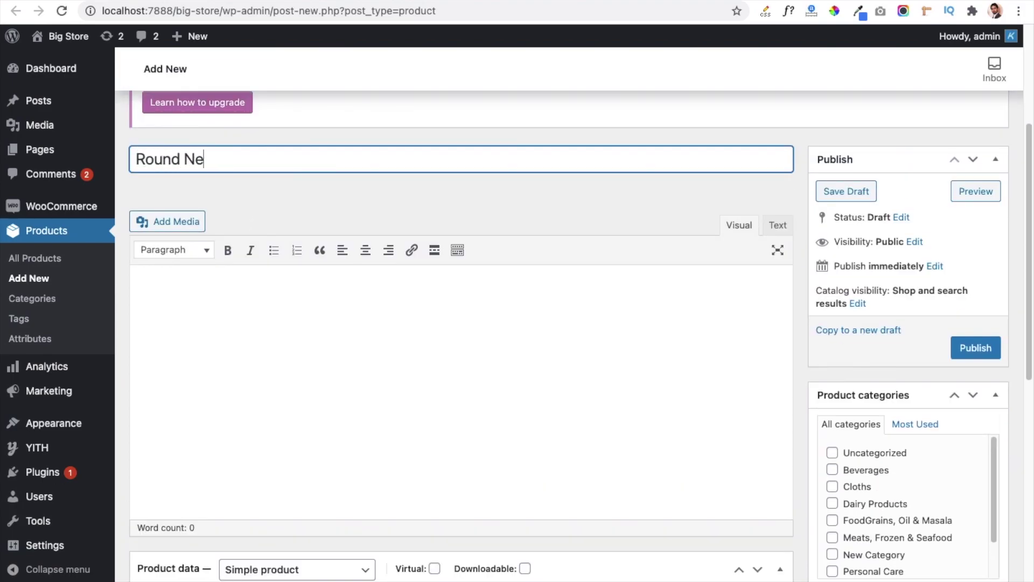
type("ck T-Shirt")
- Fill the product description with the copied Lorem Ipsum paragraph
left_click(277, 316)
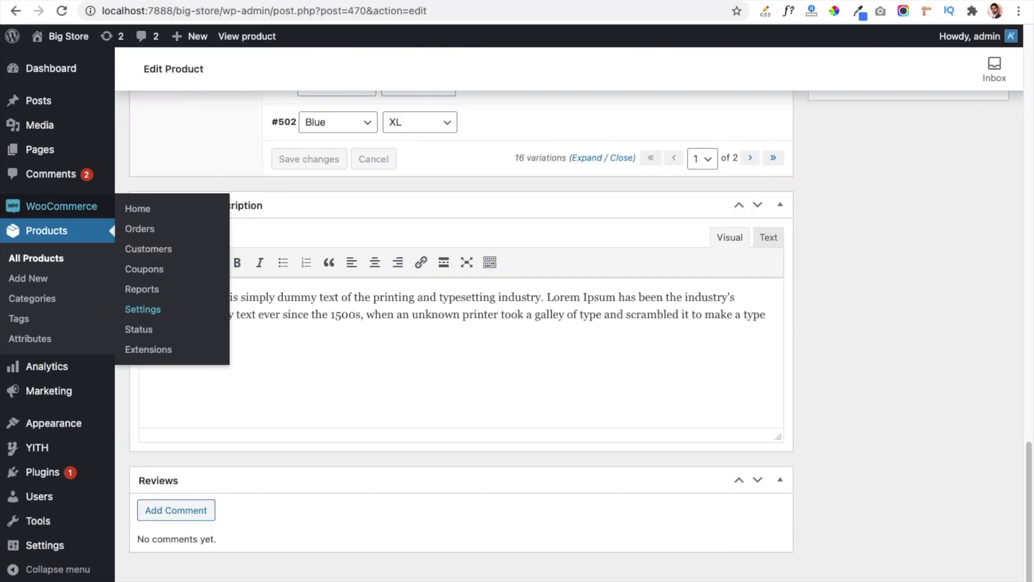
scroll(253, 324, "up", 10)
scroll(244, 316, "up", 15)
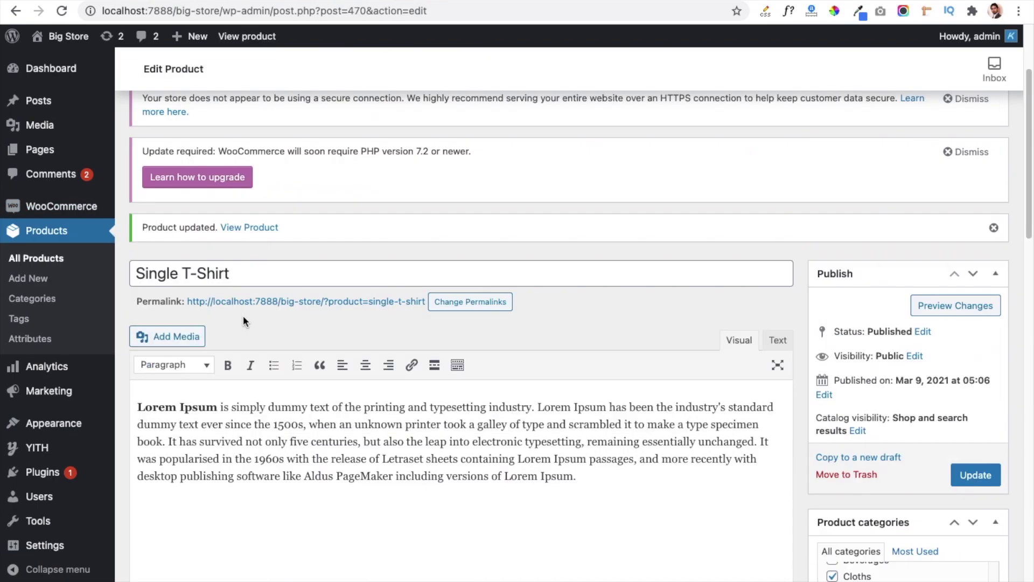
scroll(558, 464, "down", 3)
left_click_drag(609, 474, 172, 388)
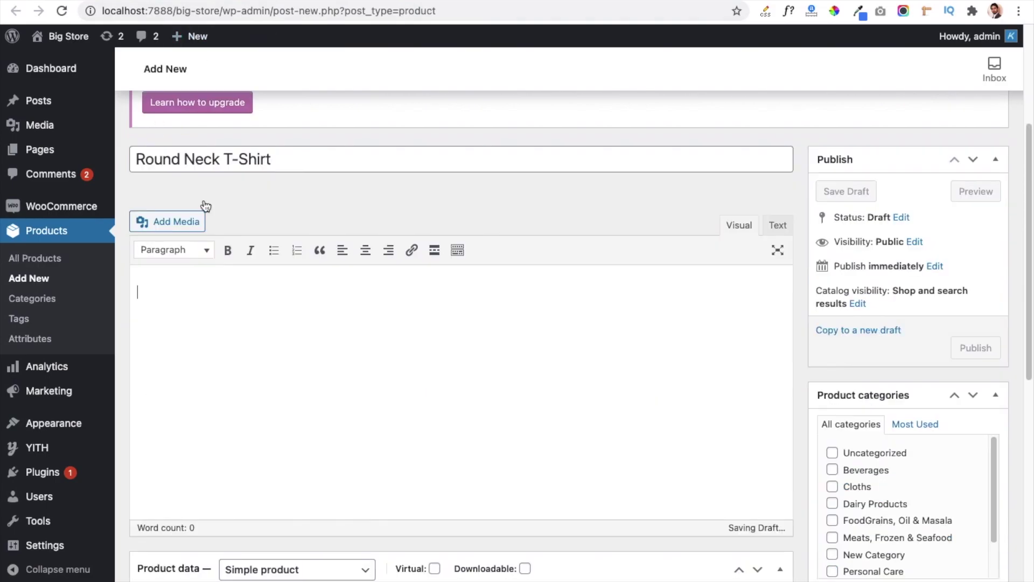
type("Lorem Ipsum is simply dummy text of the printing and typesetting industry. Lorem Ipsum has been the industry's standard dummy text ever since the 1500s, when an unknown printer took a galley of type and scrambled it to make a type specimen book. It has survived not only five centuries, but also the leap into electronic typesetting, remaining essentially unchanged. It was popularised in the 1960s with the release of Letraset sheets containing Lorem Ipsum passages, and more recently with desktop publishing software like Aldus PageMaker including versions of Lorem Ipsum.")
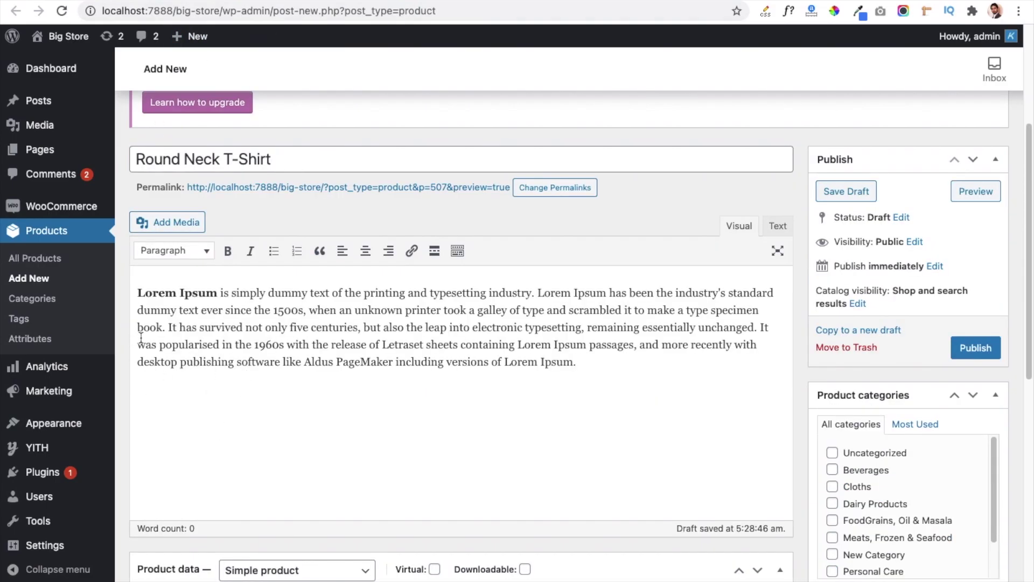
- Paste the Lorem Ipsum text into the short description, trimmed to its first sentences
scroll(125, 400, "down", 10)
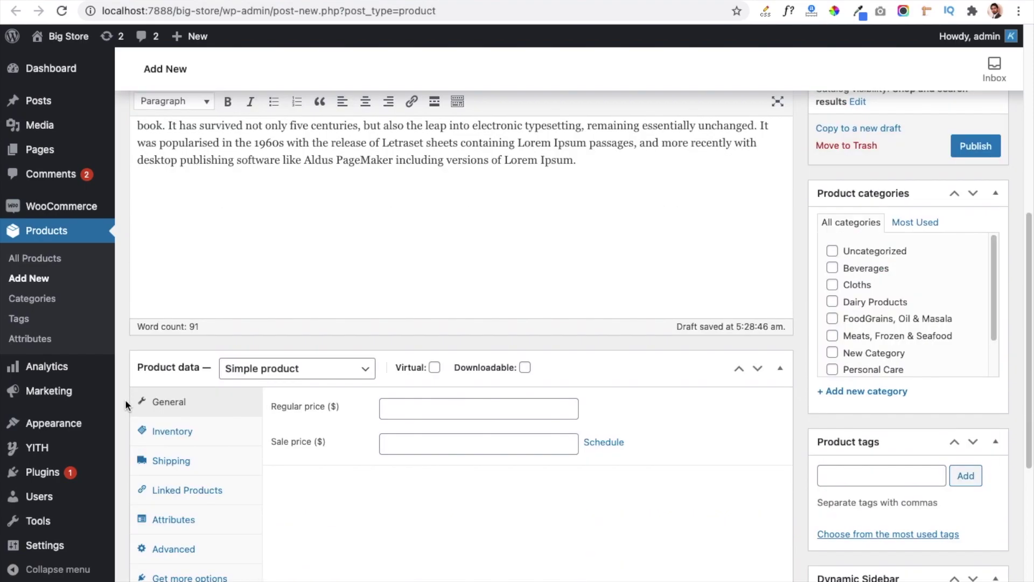
left_click(246, 408)
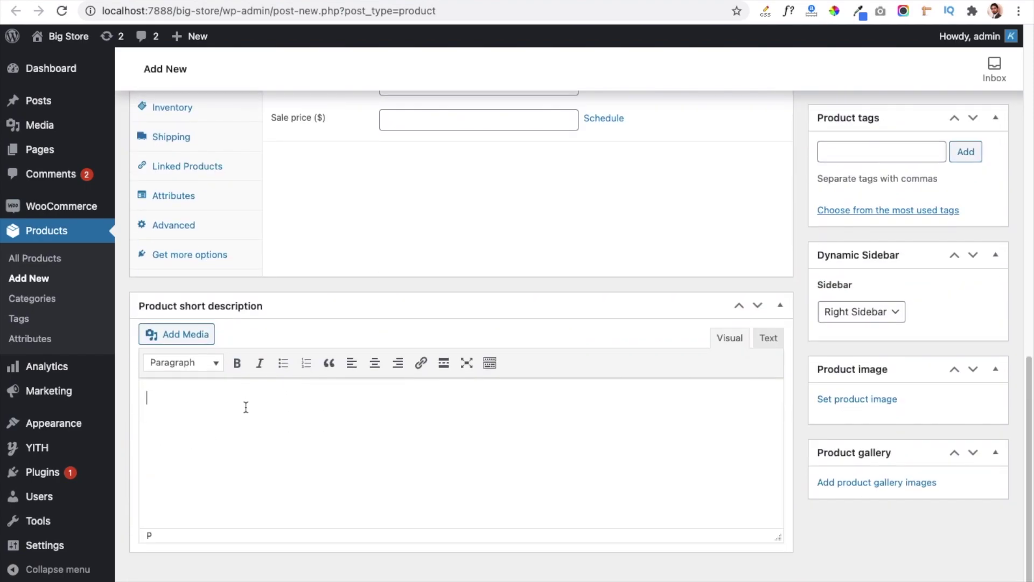
type("Lorem Ipsum is simply dummy text of the printing and typesetting industry. Lorem Ipsum has been the industry's standard dummy text ever since the 1500s, when an unknown printer took a galley of type and scrambled it to make a type specimen book. It has survived not only five centuries, but also the leap into electronic typesetting, remaining essentially unchanged. It was popularised in the 1960s with the release of Letraset sheets containing Lorem Ipsum passages, and more recently with desktop publishing software like Aldus PageMaker including versions of Lorem Ipsum.")
left_click_drag(227, 432, 713, 492)
key("BackSpace")
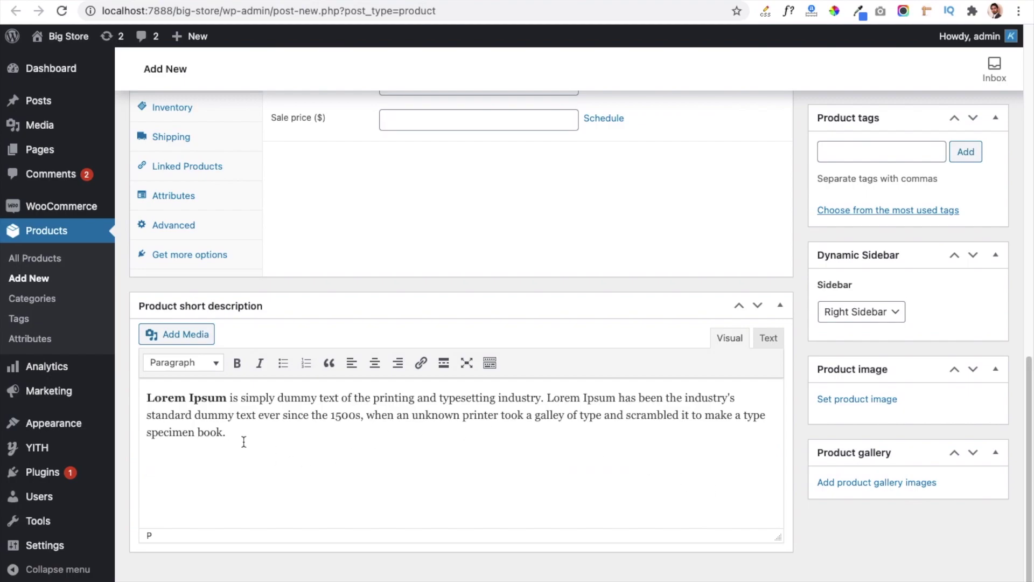
scroll(236, 434, "up", 3)
scroll(308, 334, "up", 10)
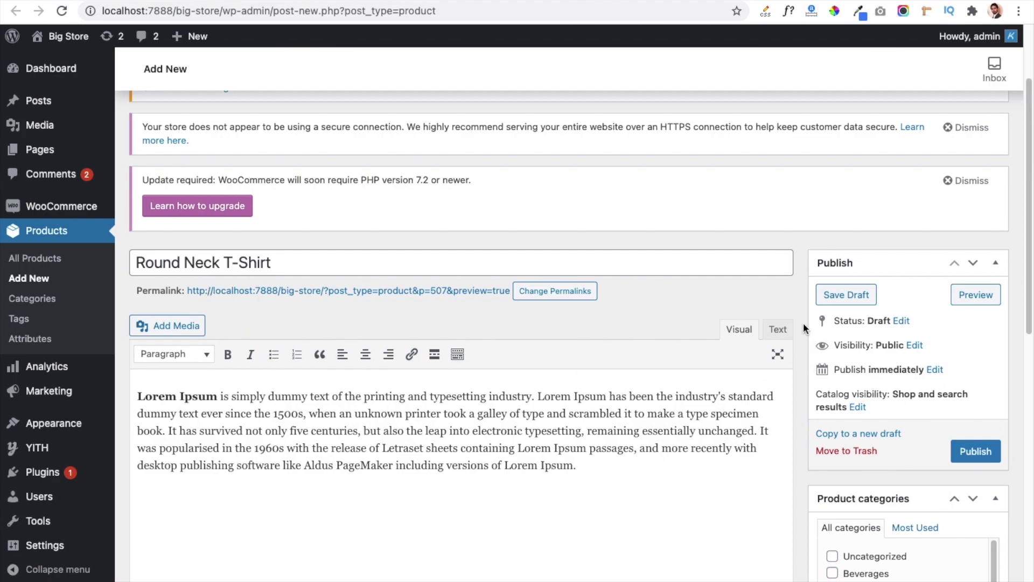
- Upload Red-Tshirt.png and set it as the Round Neck T-Shirt's product image
scroll(804, 328, "down", 3)
scroll(804, 323, "down", 10)
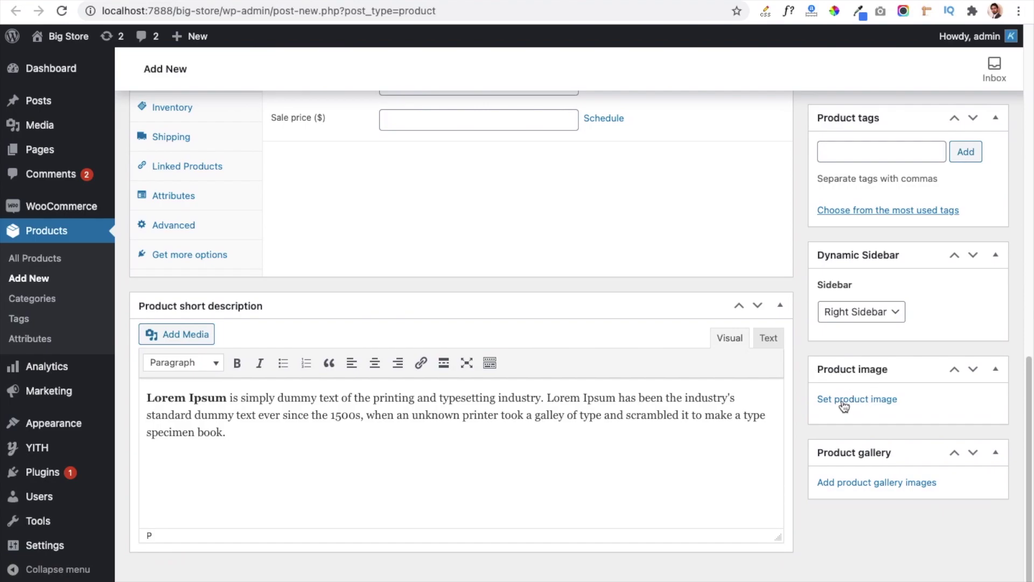
left_click(844, 401)
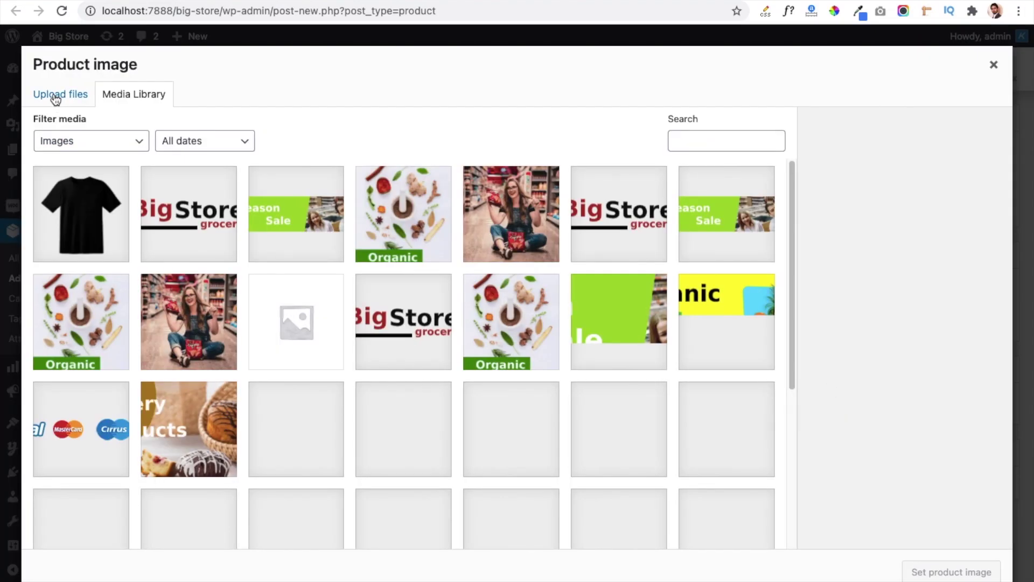
left_click(57, 97)
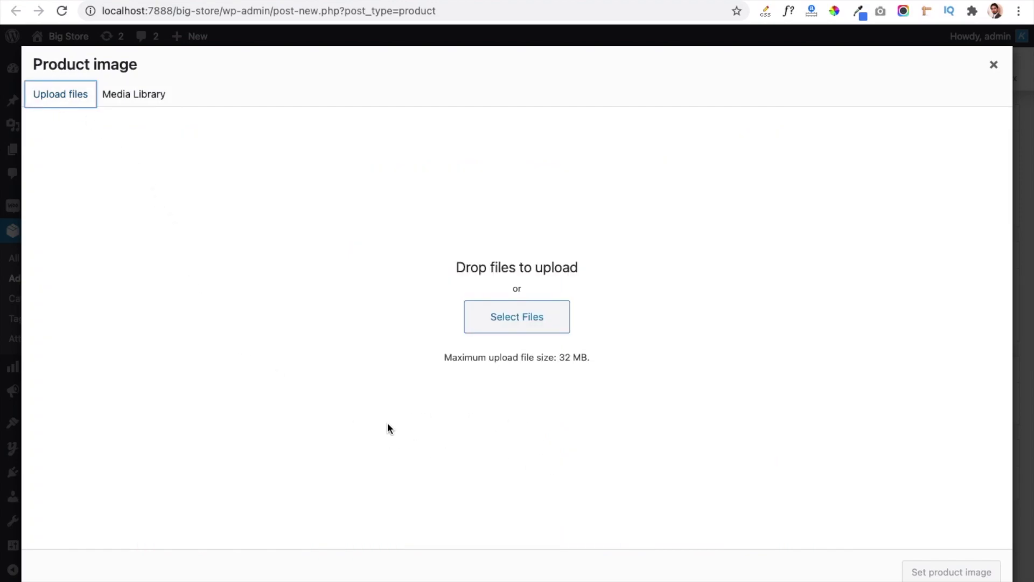
left_click(516, 329)
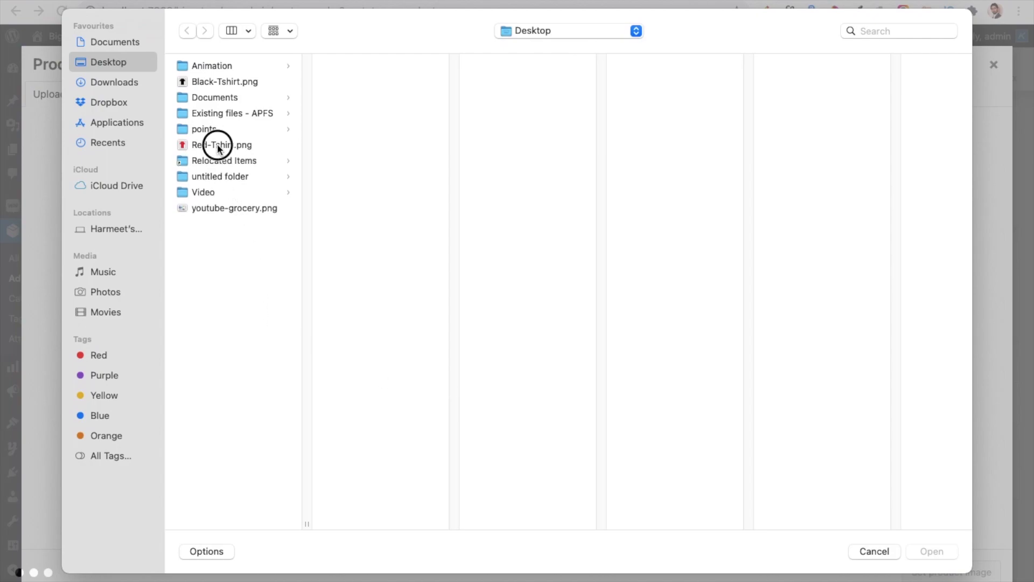
left_click(218, 146)
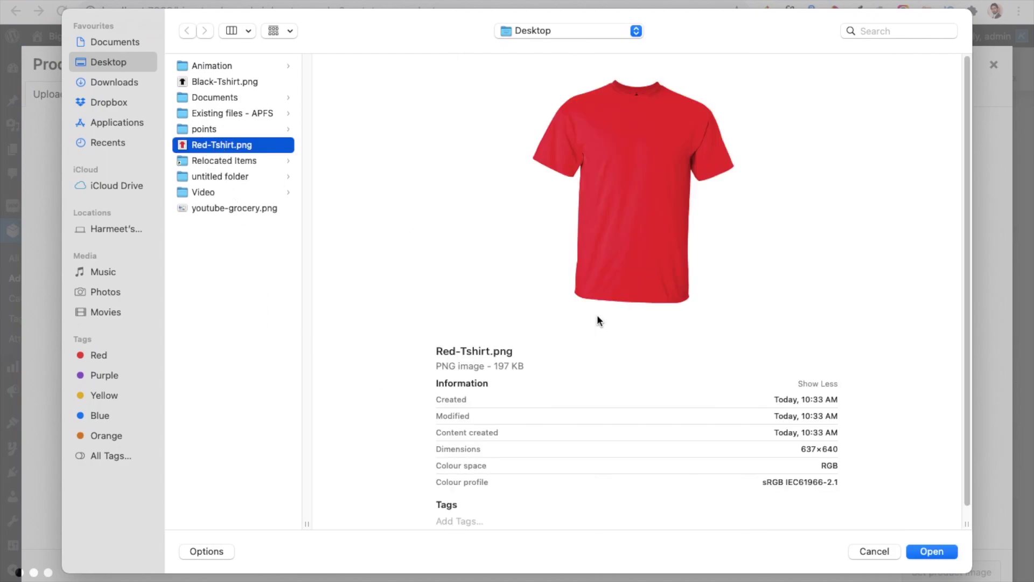
left_click(926, 551)
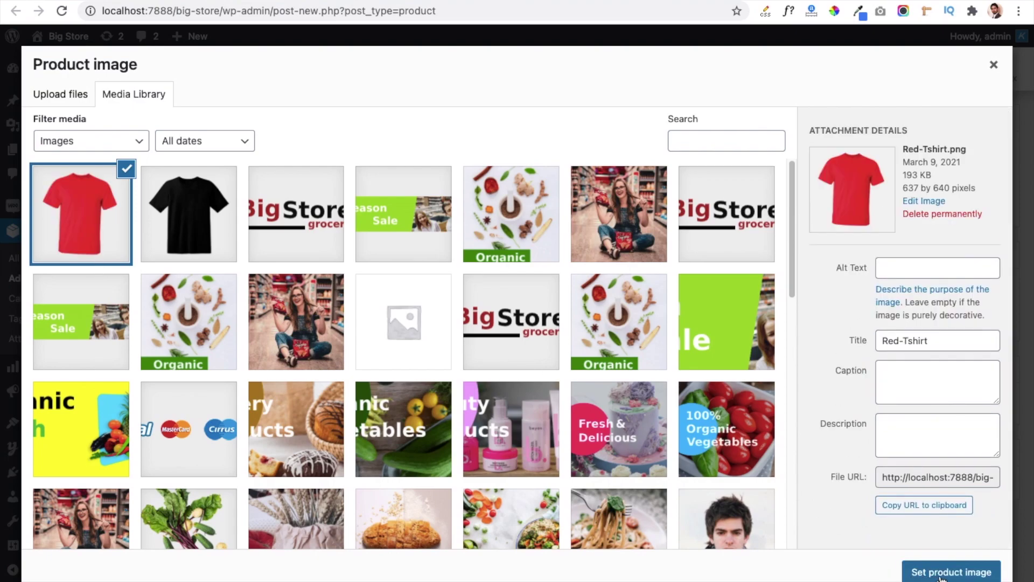
left_click(942, 576)
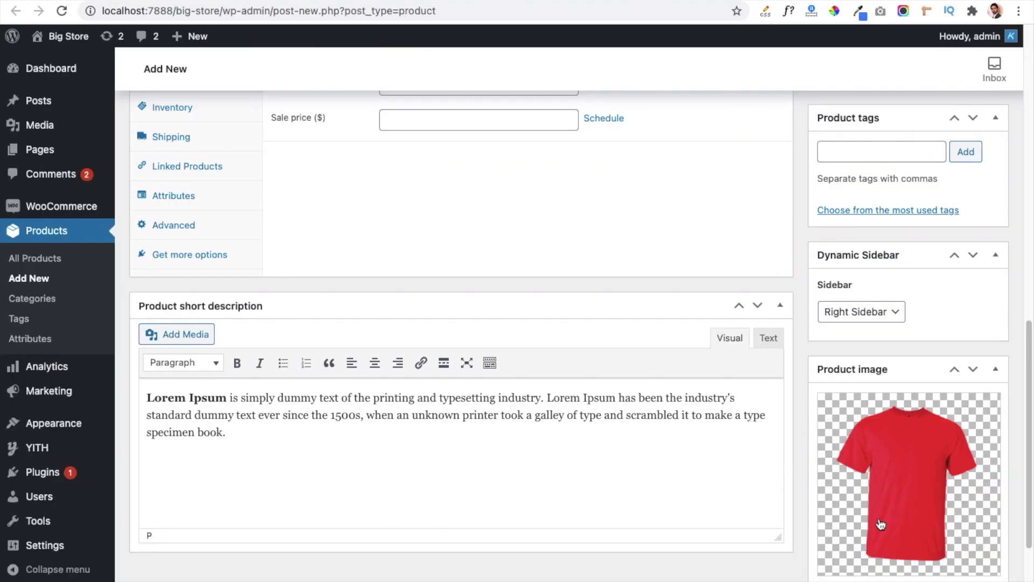
- Set the product's regular price to 15
scroll(350, 285, "up", 5)
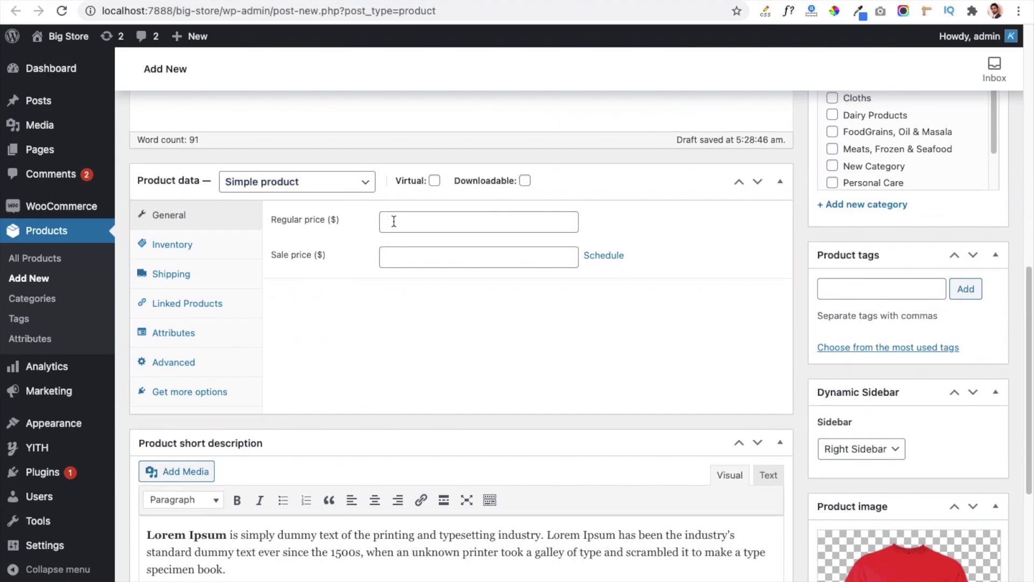
left_click(388, 221)
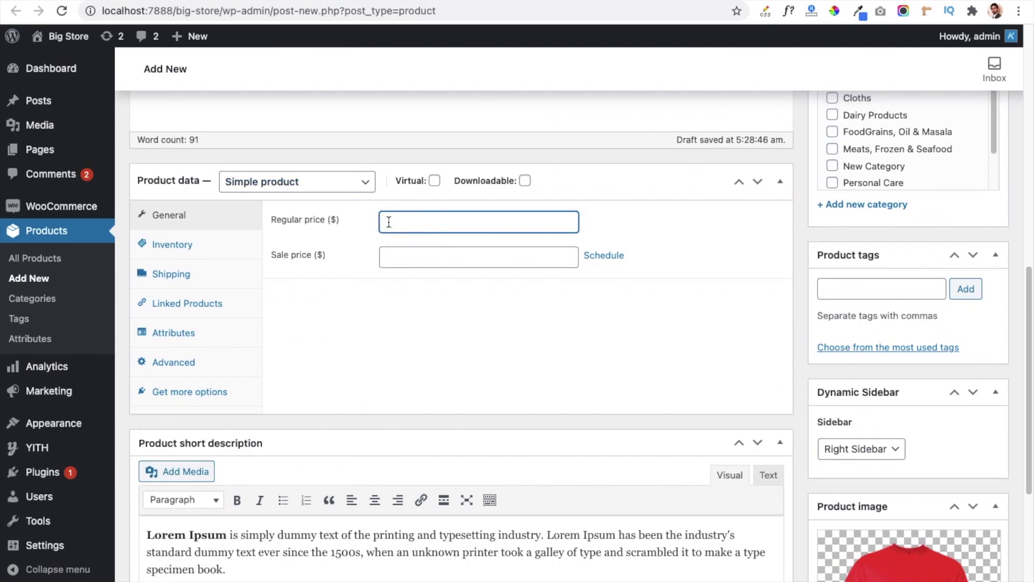
type("15")
- Change the product type to Variable product and show its Attributes panel
left_click(352, 187)
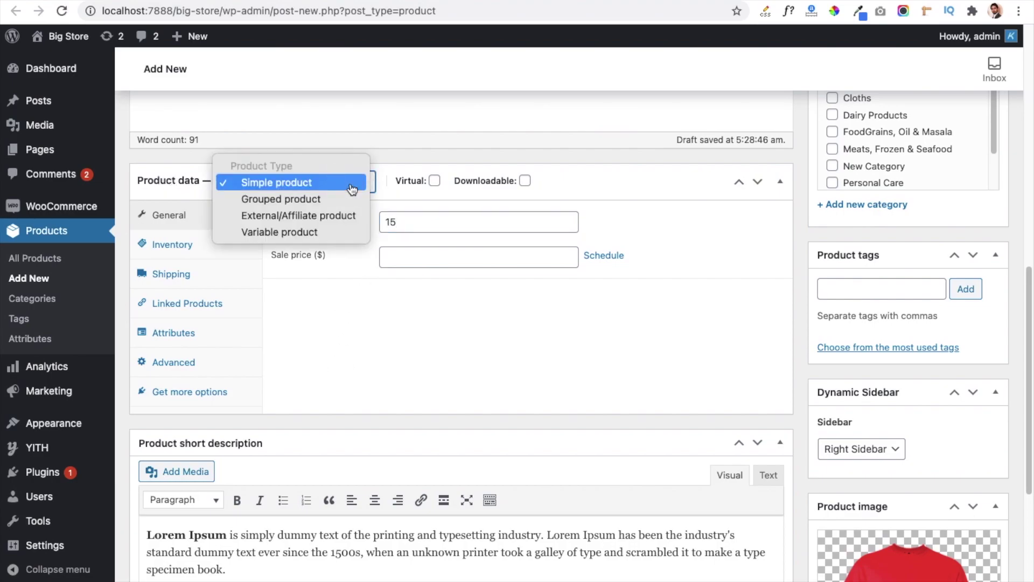
left_click(288, 233)
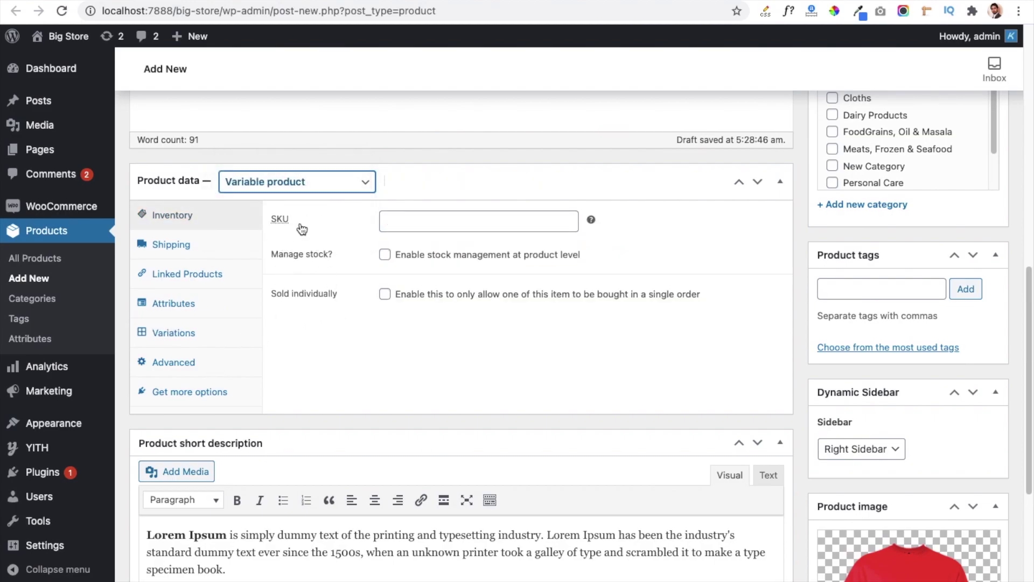
left_click(173, 305)
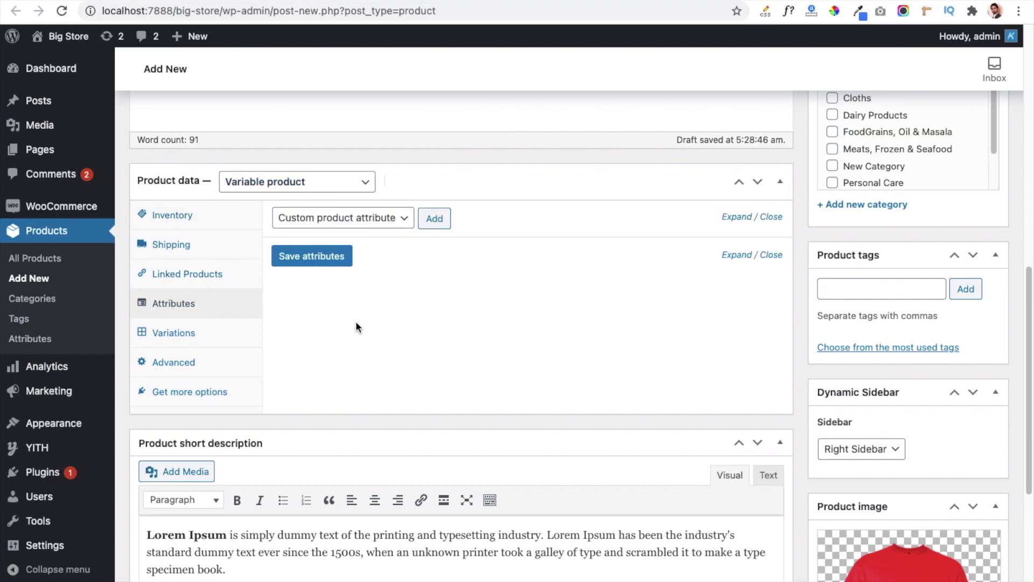
- Add a custom attribute named Color with values Black | Yellow | Blue | Brown
left_click(397, 231)
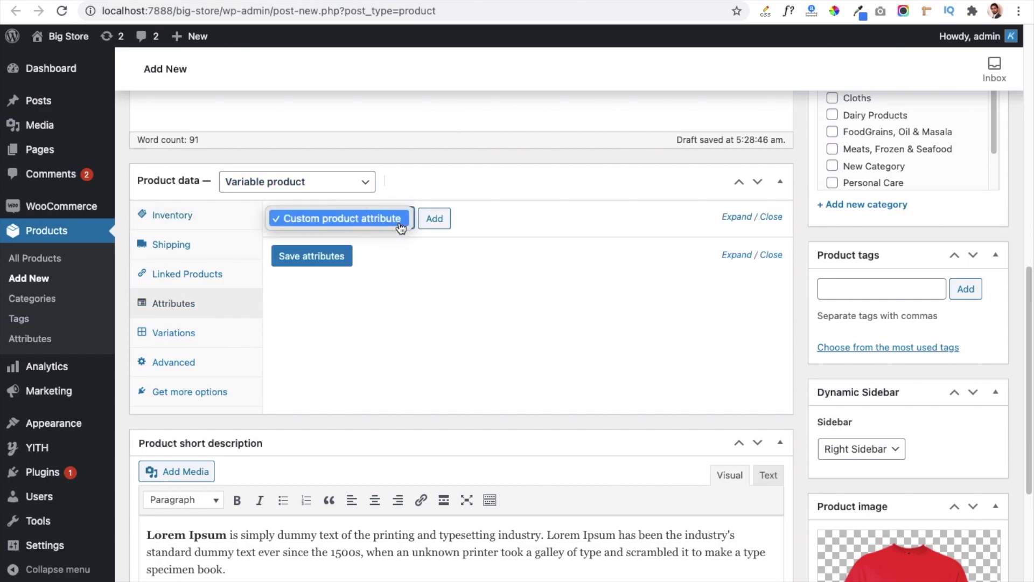
left_click(519, 230)
left_click(443, 227)
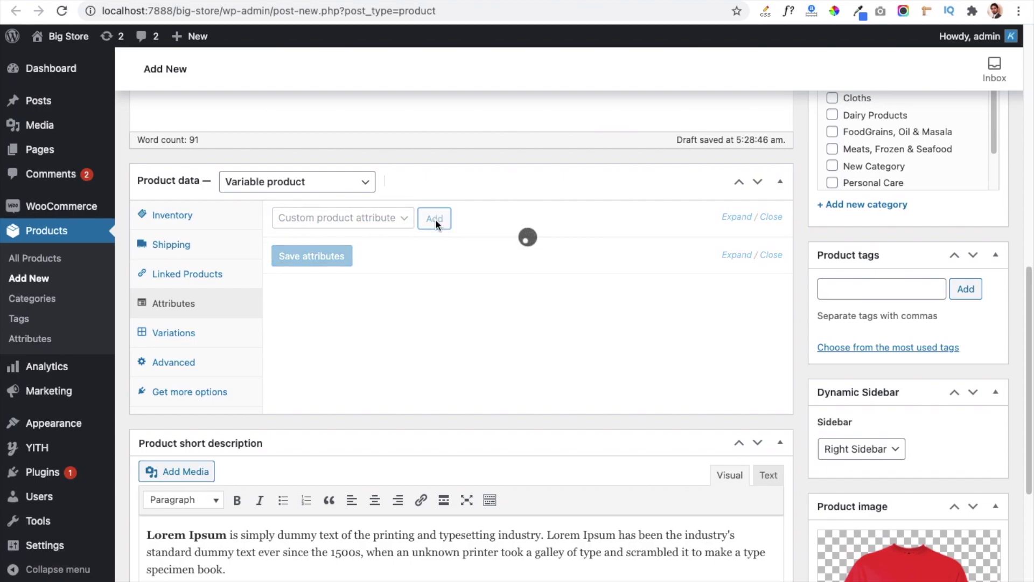
left_click(349, 309)
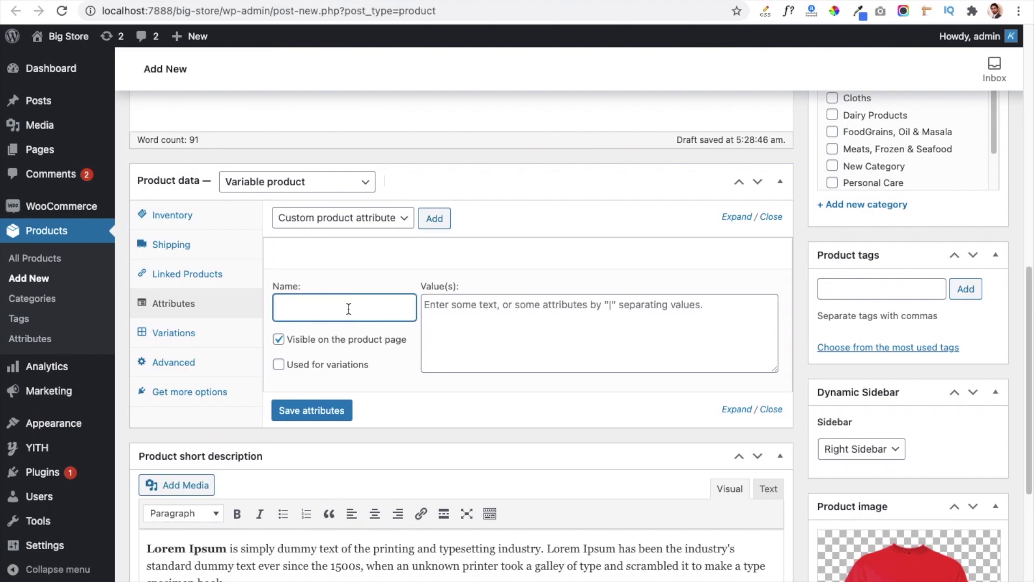
type("Color")
left_click(486, 308)
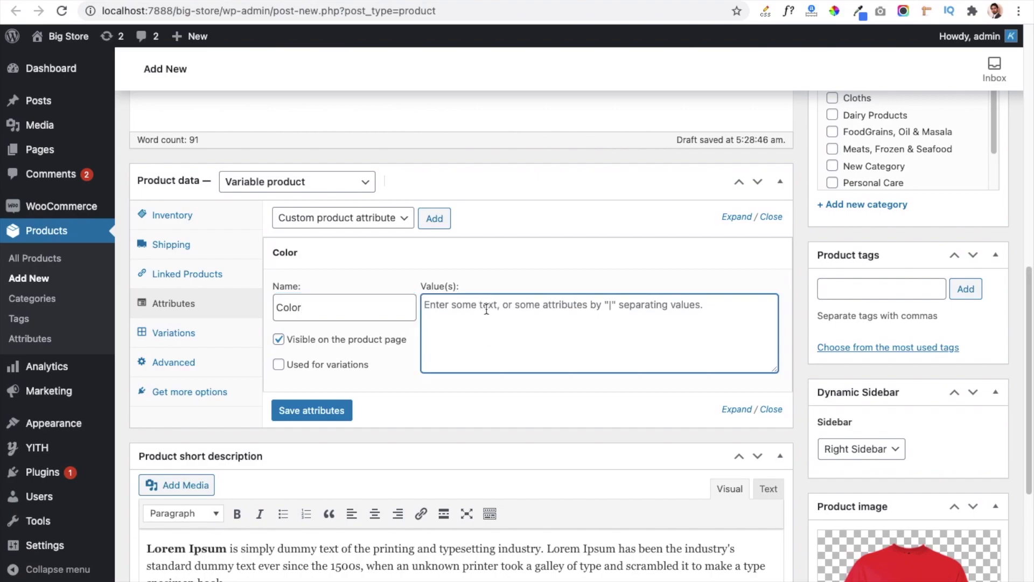
type("B")
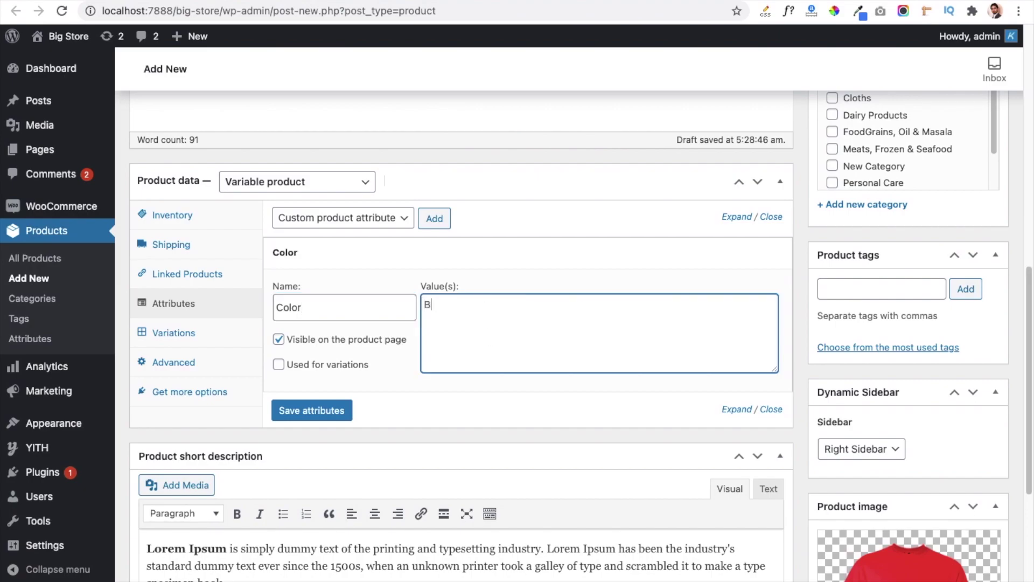
type("lack |")
type("Yellow")
type("| Blue | Brown")
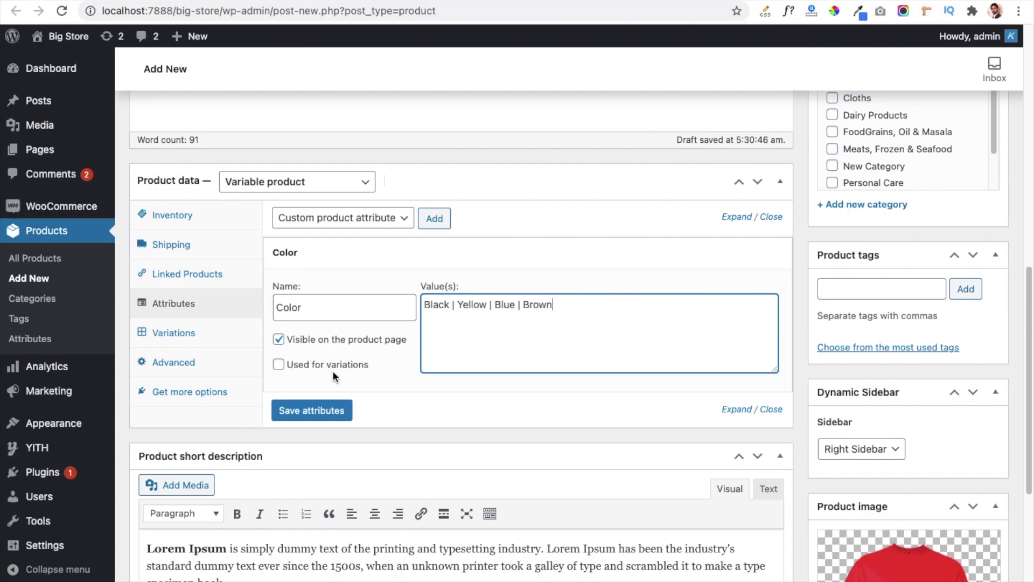
- Mark the Color attribute as used for variations and save the attributes
left_click(279, 367)
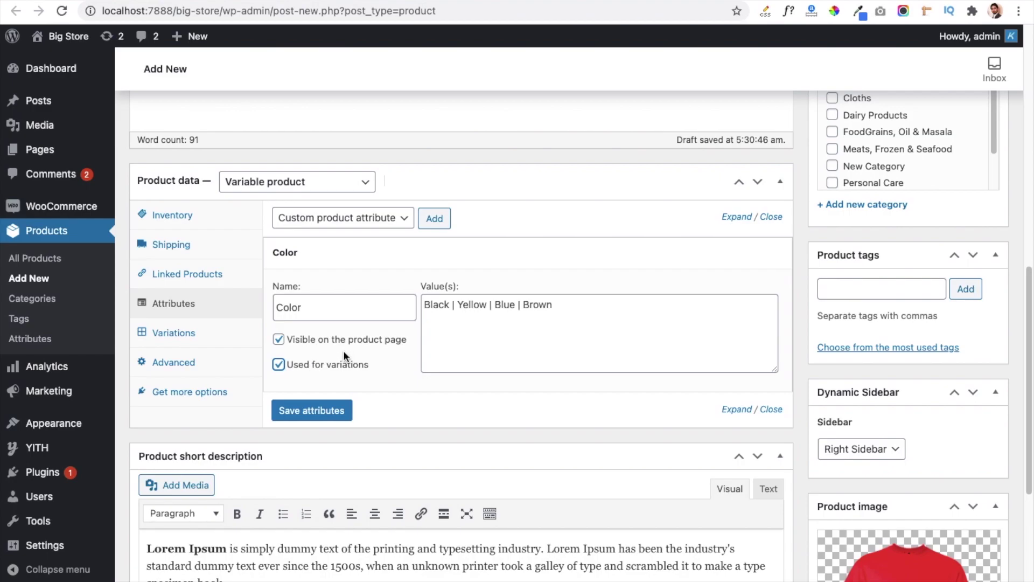
left_click(303, 418)
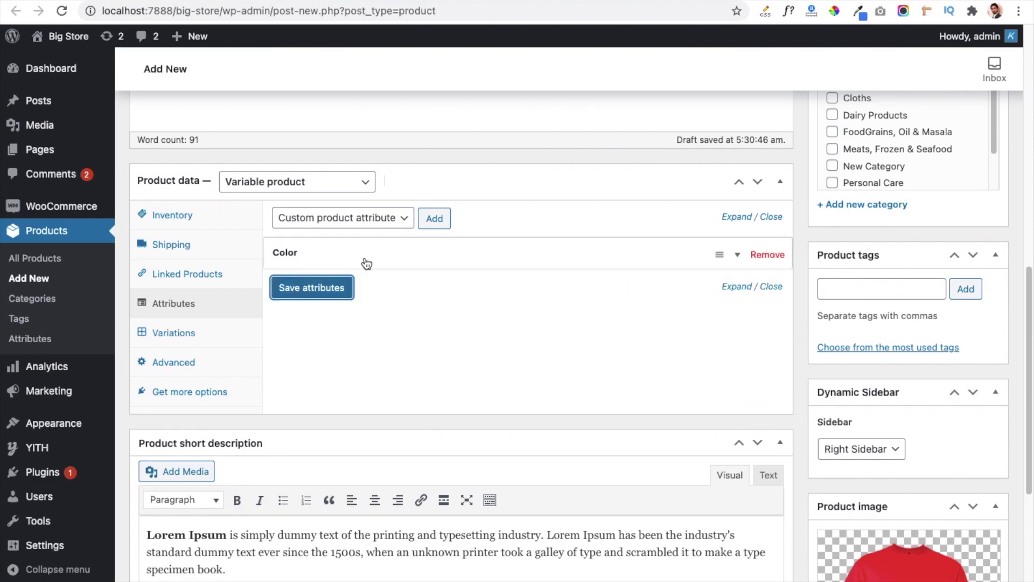
left_click(750, 254)
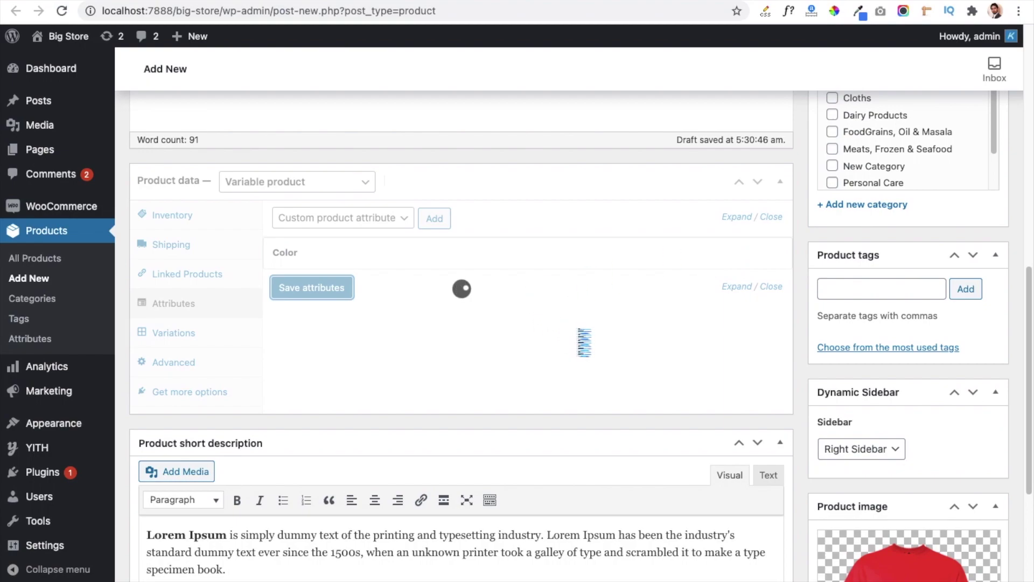
left_click(742, 260)
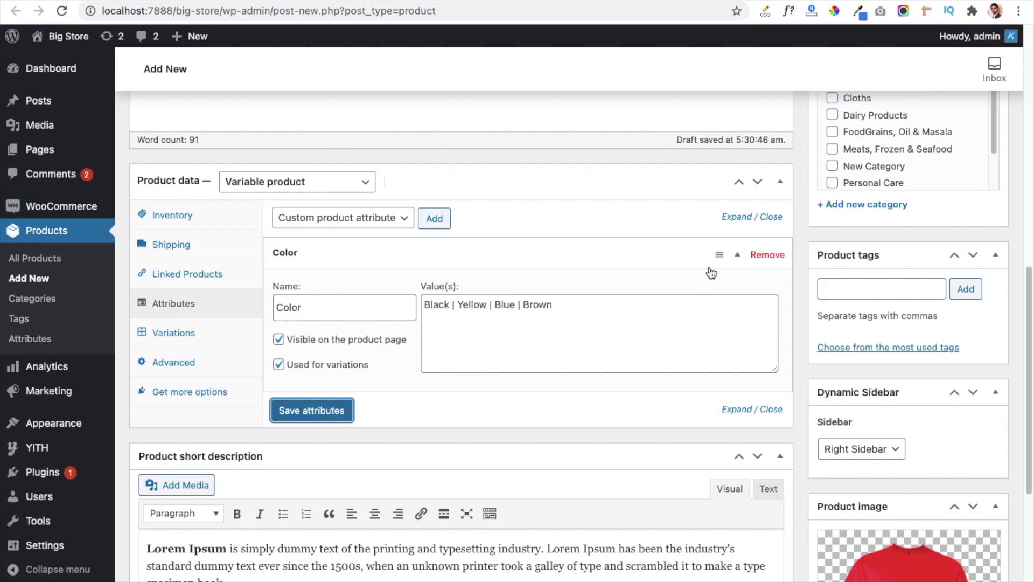
left_click(743, 261)
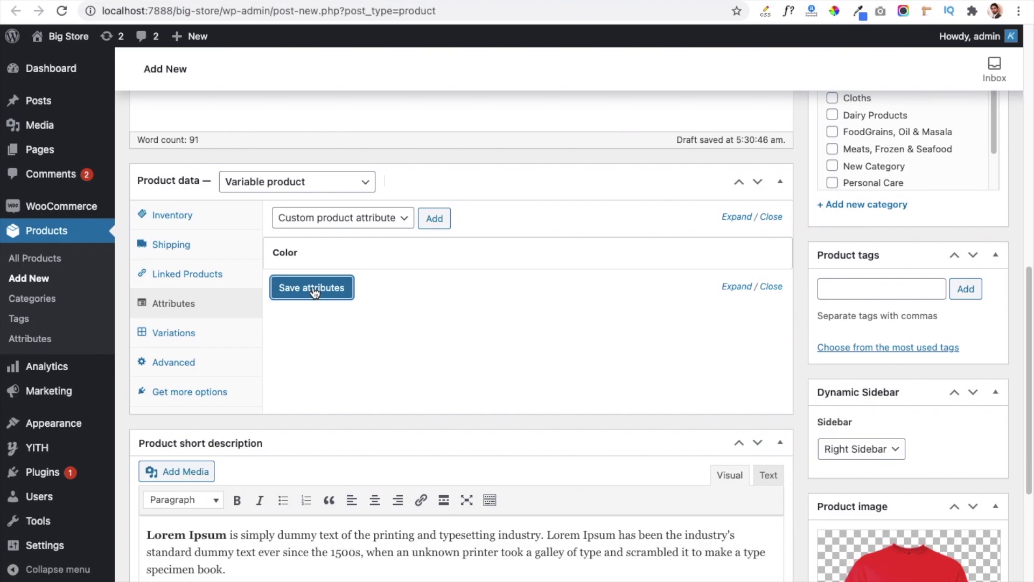
left_click(434, 219)
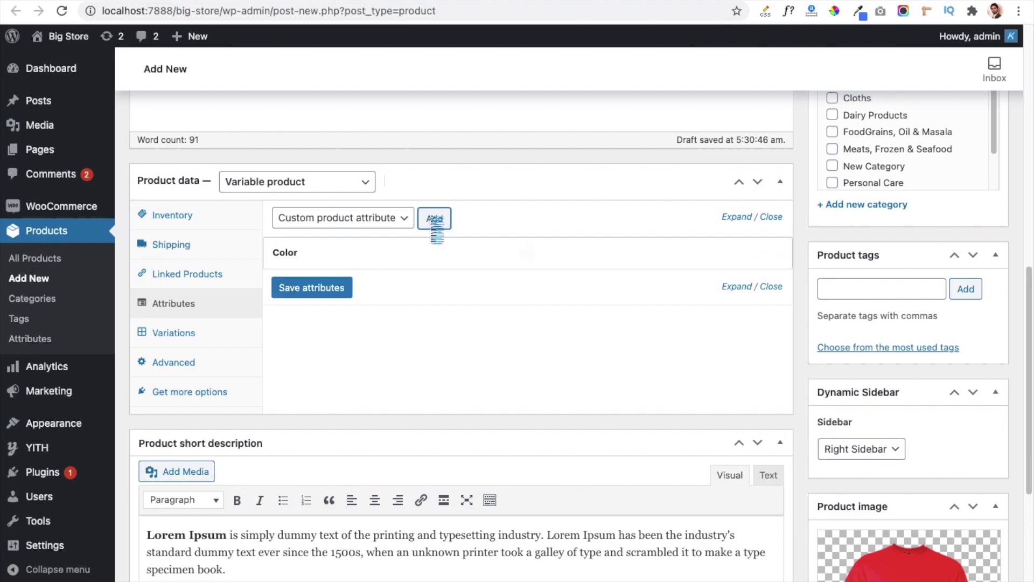
- Add and save a Size attribute (M | L | XL | XXL) used for variations, then view Variations
left_click(352, 341)
type("Size")
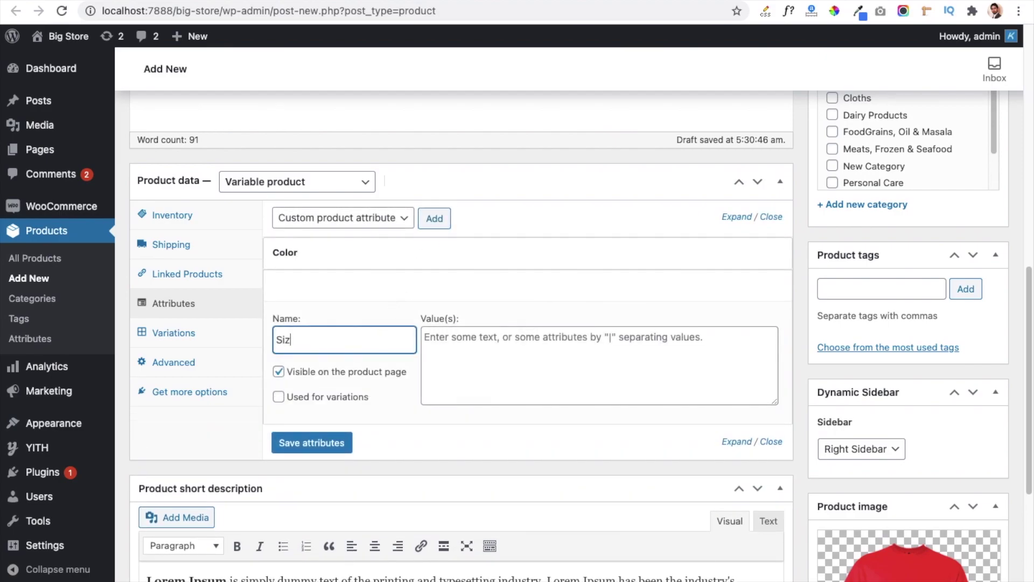
left_click(465, 344)
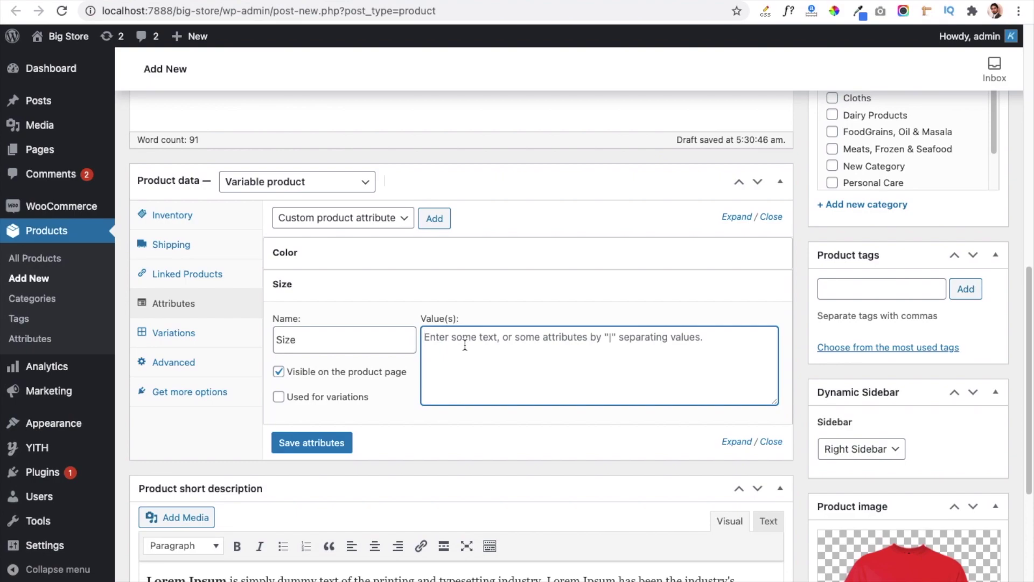
type("M")
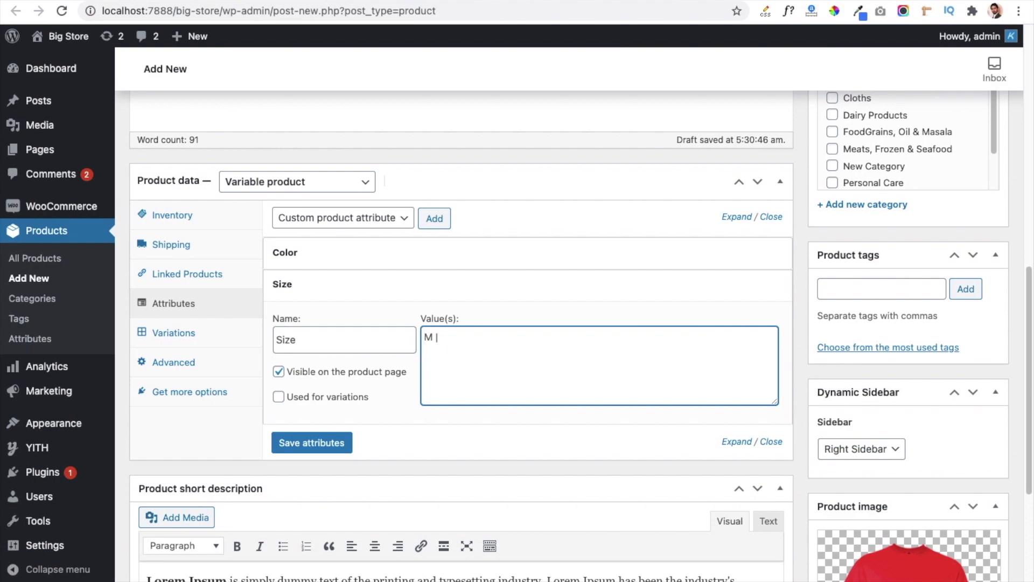
type(" | L | XL | XXL")
left_click(279, 397)
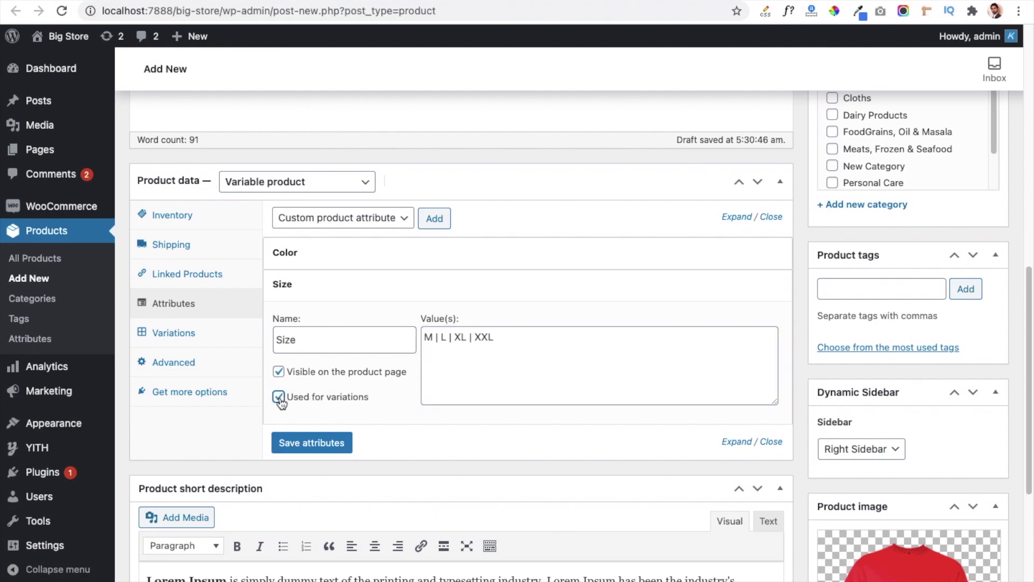
left_click(313, 443)
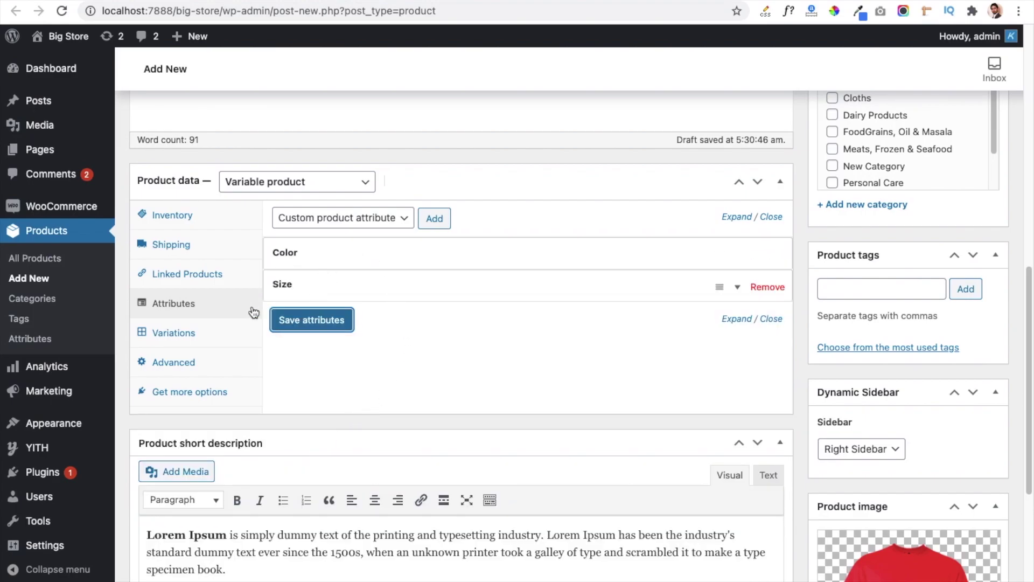
left_click(184, 333)
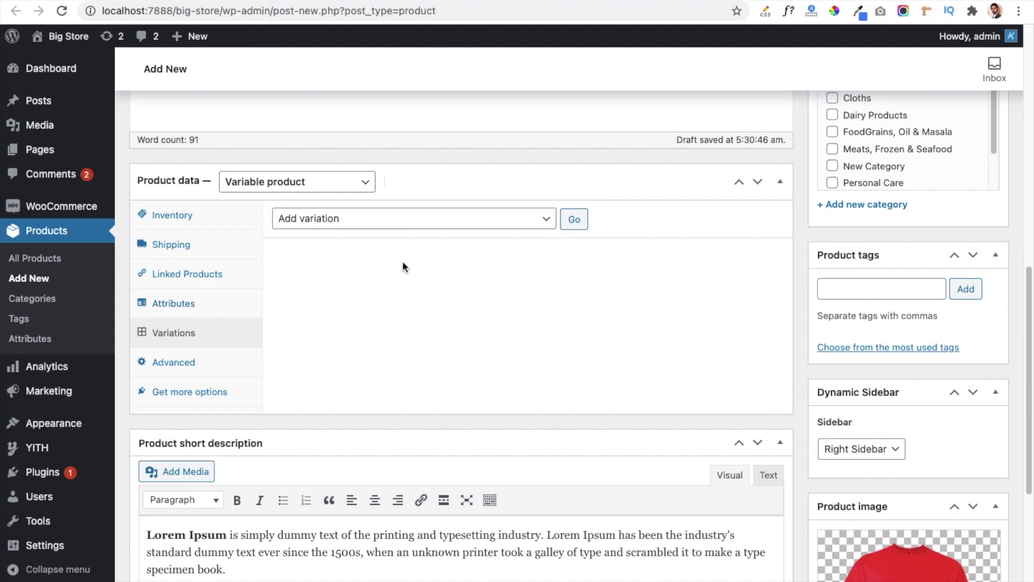
- Run 'Create variations from all attributes' and confirm, producing 16 variations
left_click(552, 223)
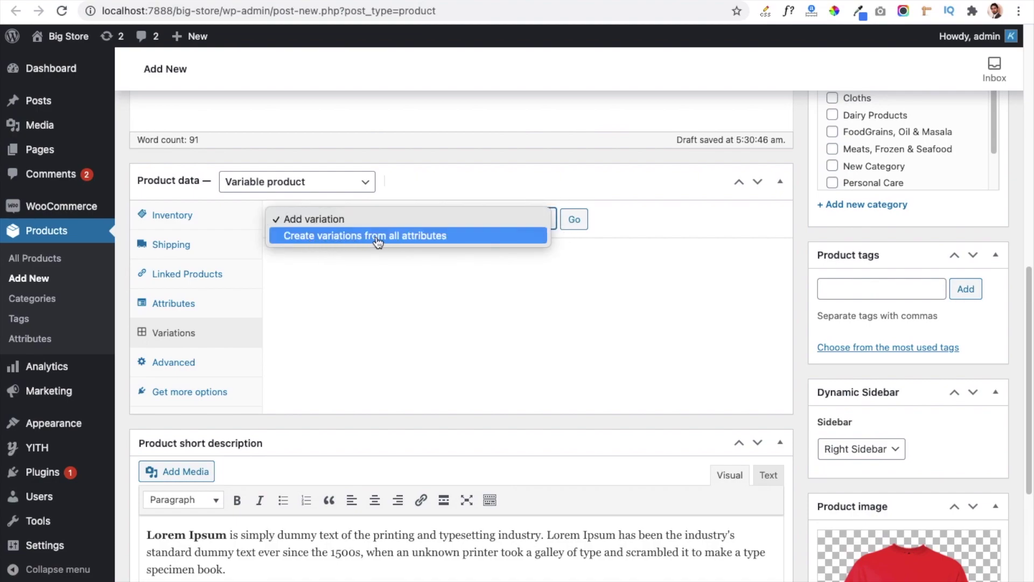
left_click(413, 237)
left_click(572, 224)
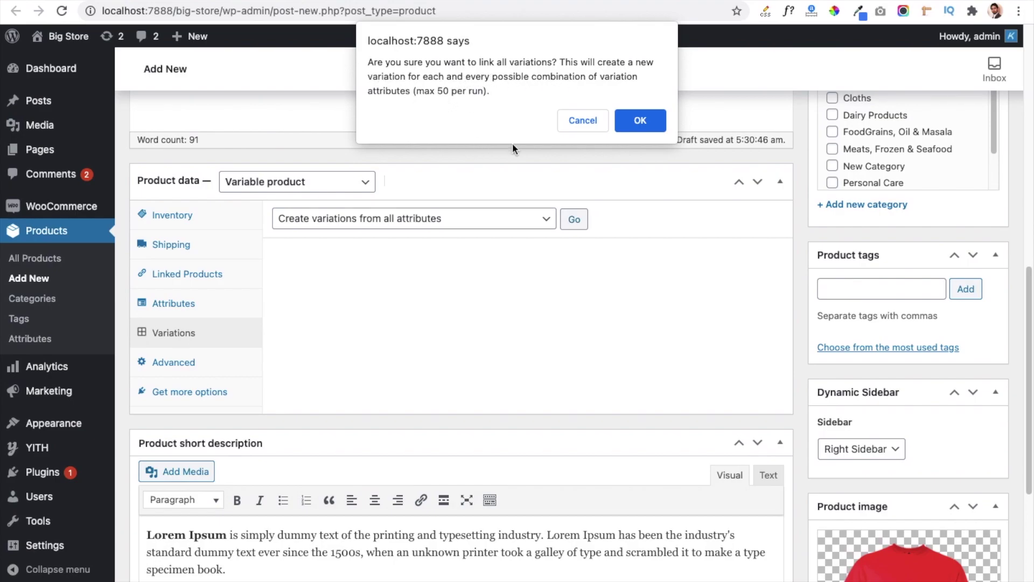
left_click(640, 120)
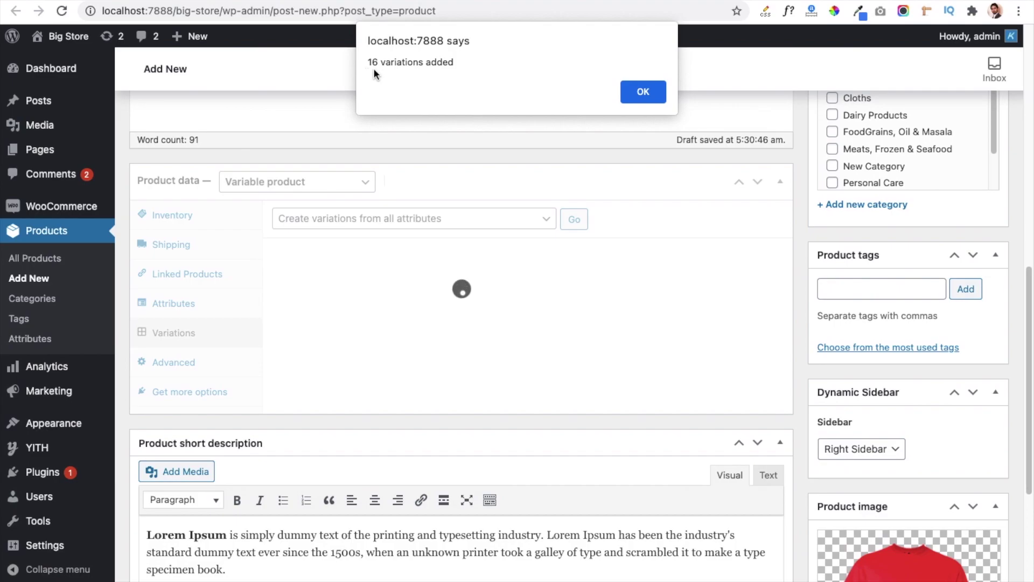
left_click(639, 95)
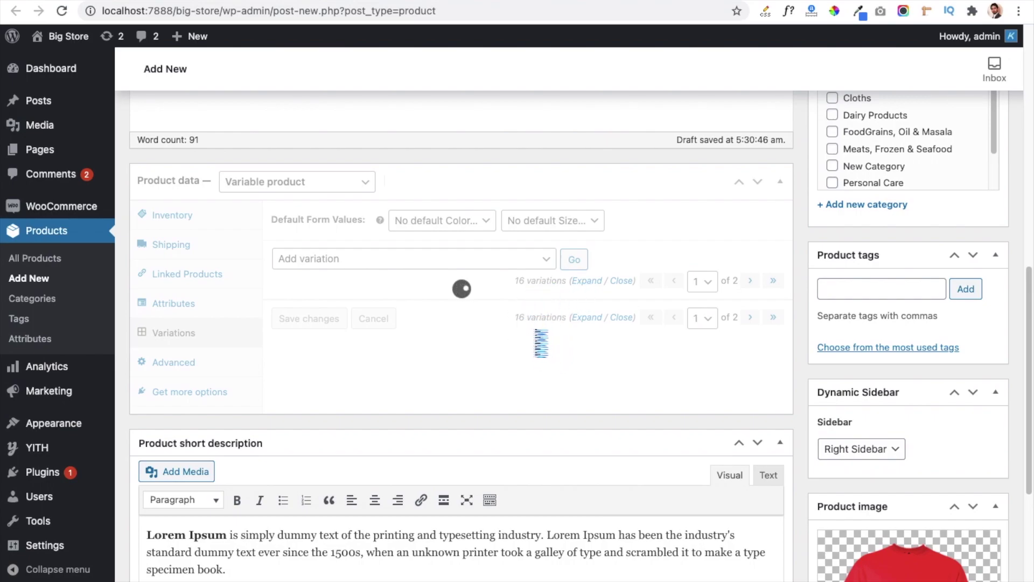
scroll(461, 360, "down", 3)
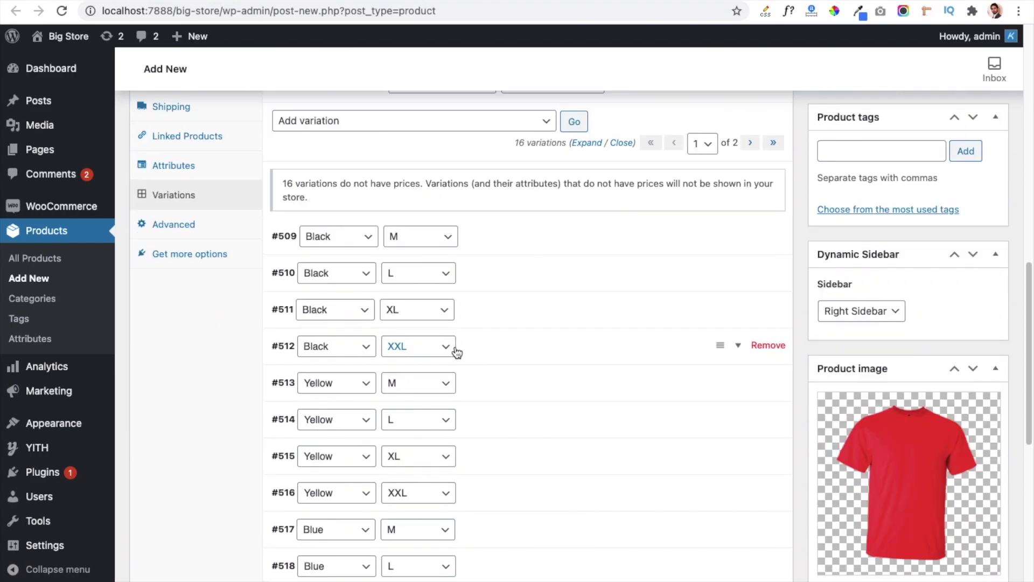
- Expand all variations and enter a regular price of 15 for variations #509 to #512
scroll(456, 448, "down", 6)
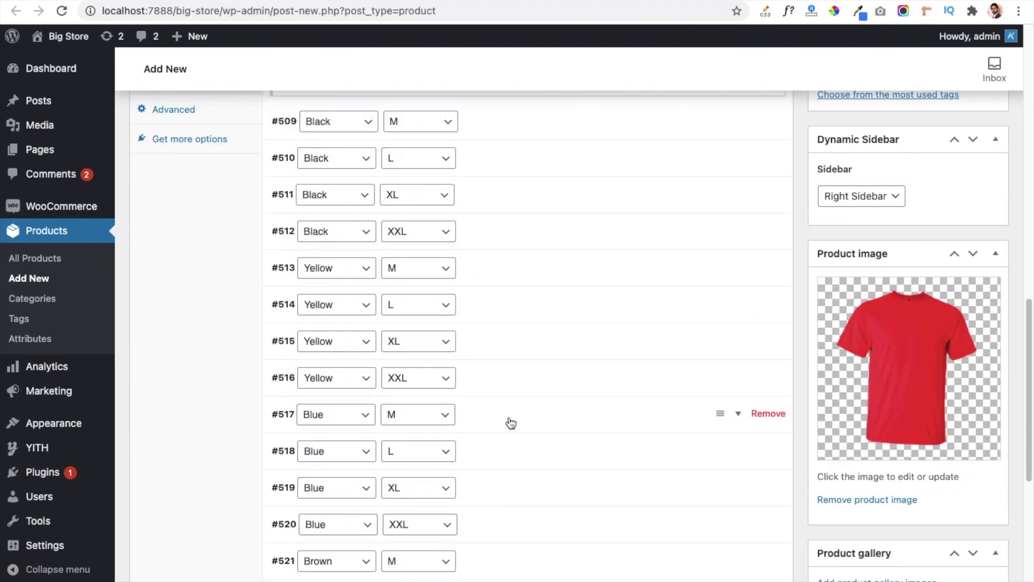
scroll(478, 343, "up", 10)
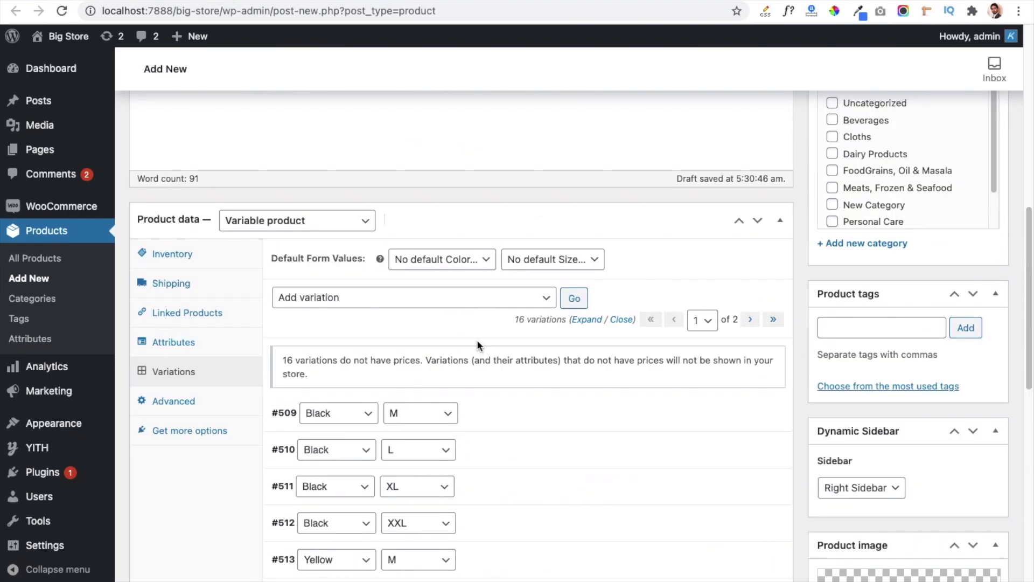
left_click(586, 322)
scroll(390, 379, "down", 6)
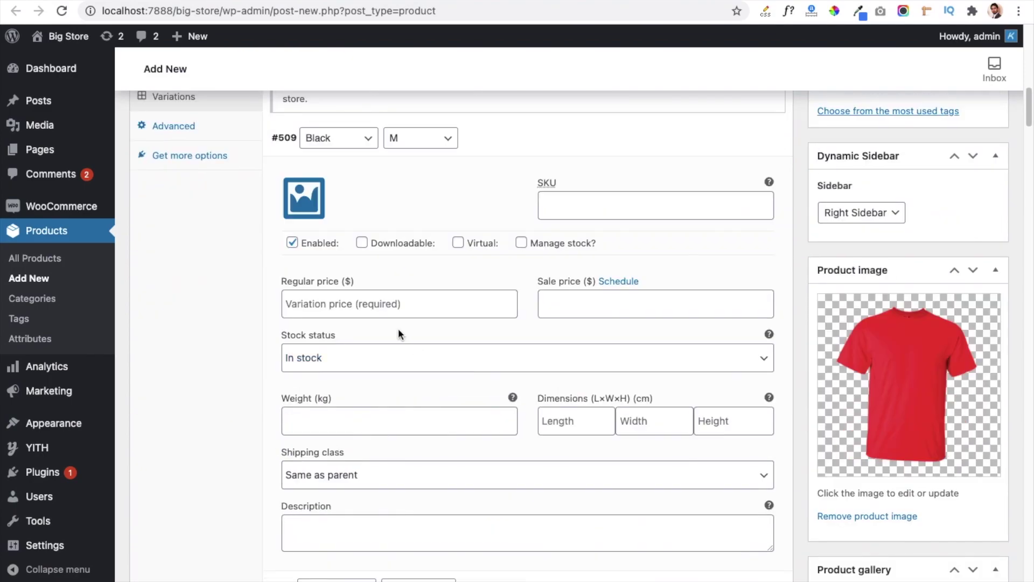
left_click(318, 308)
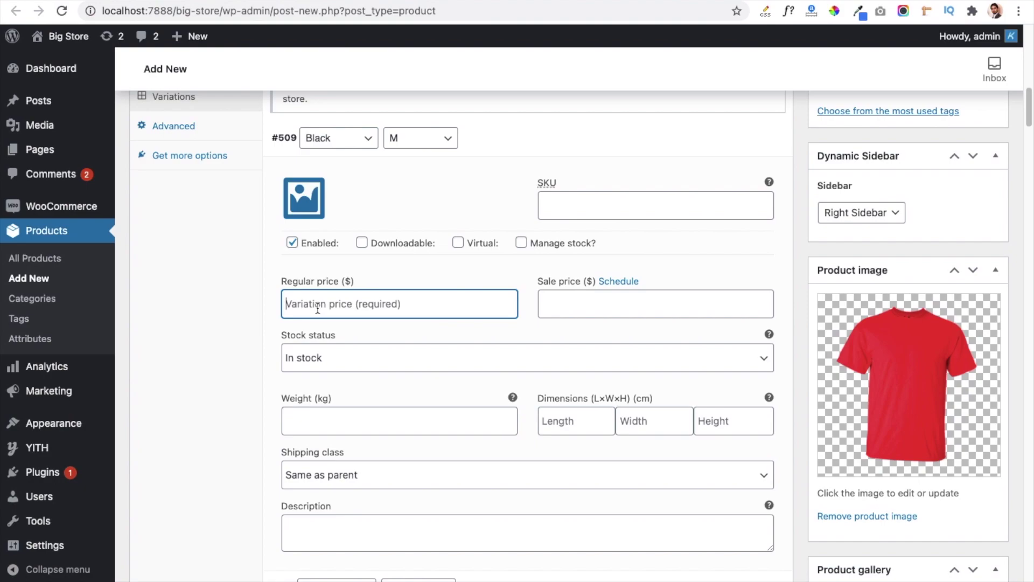
type("15")
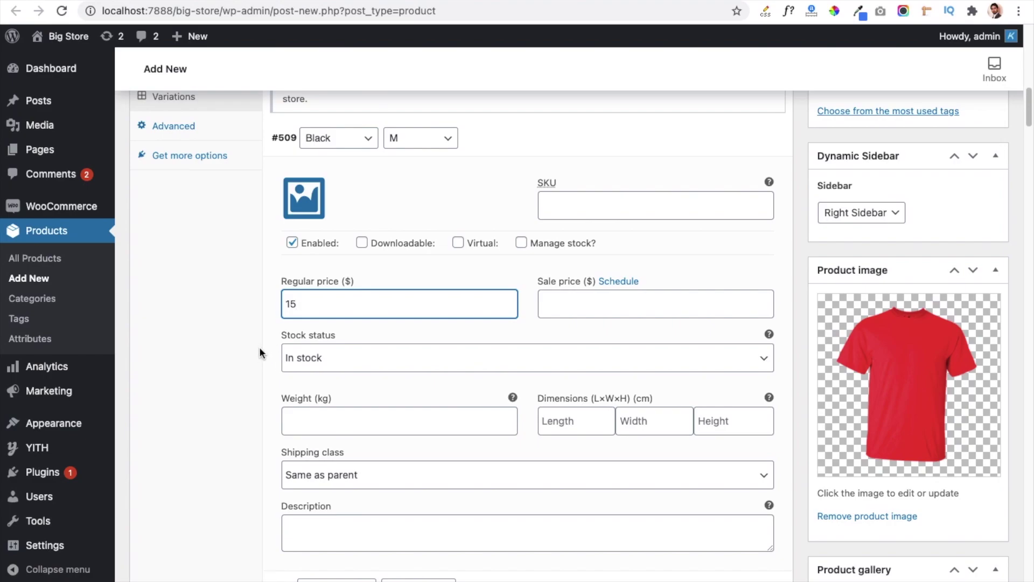
scroll(264, 356, "up", 2)
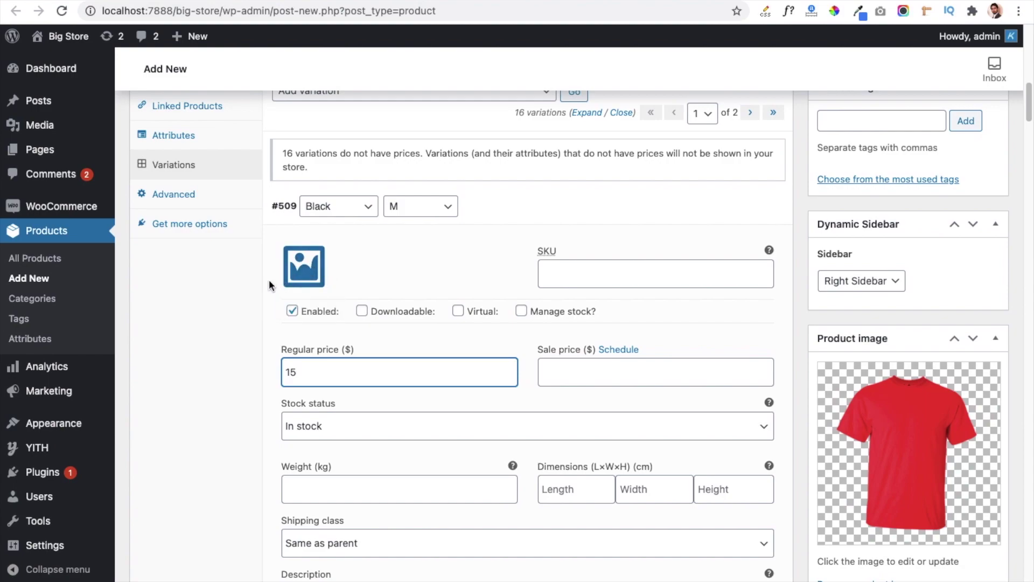
scroll(270, 353, "down", 1)
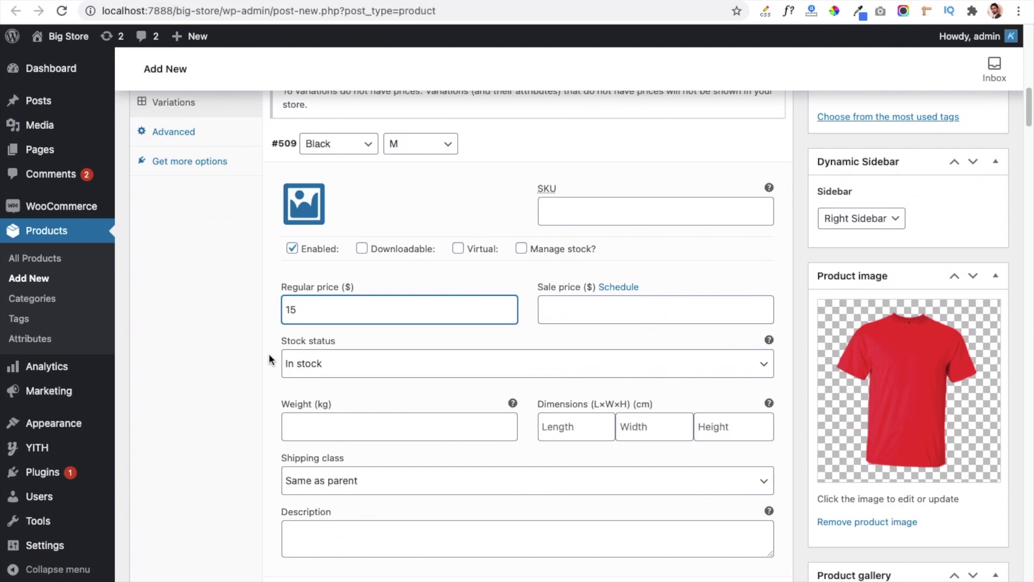
scroll(269, 357, "down", 6)
left_click(302, 383)
type("15")
scroll(291, 391, "down", 5)
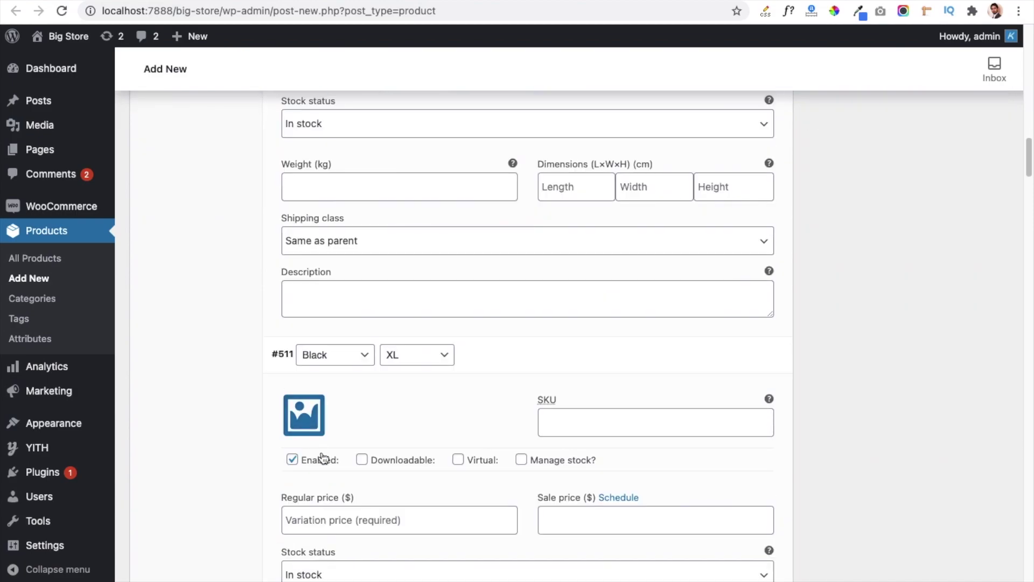
scroll(323, 455, "down", 3)
left_click(337, 370)
type("15")
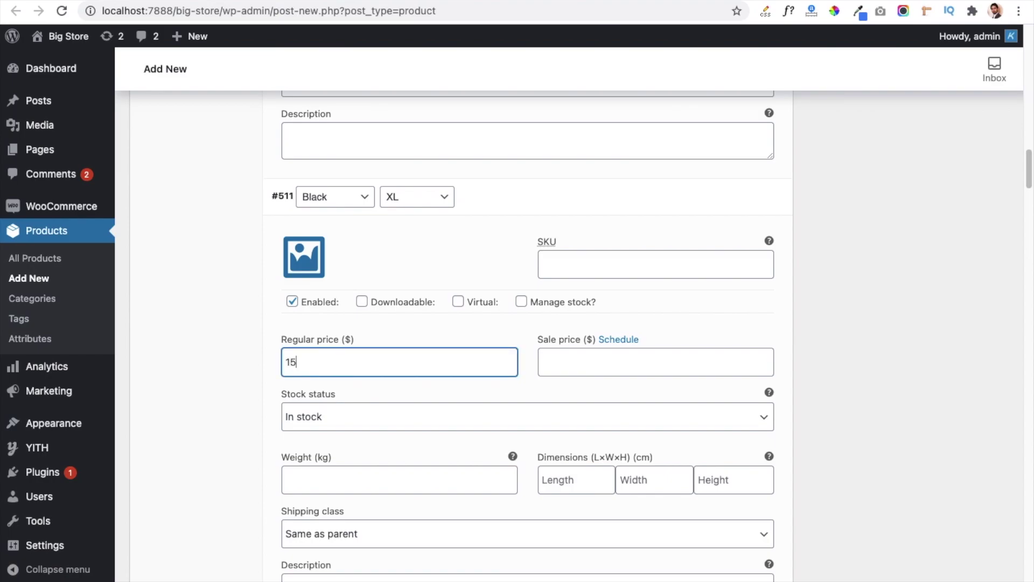
scroll(328, 363, "down", 4)
scroll(329, 364, "down", 3)
left_click(328, 439)
type("15")
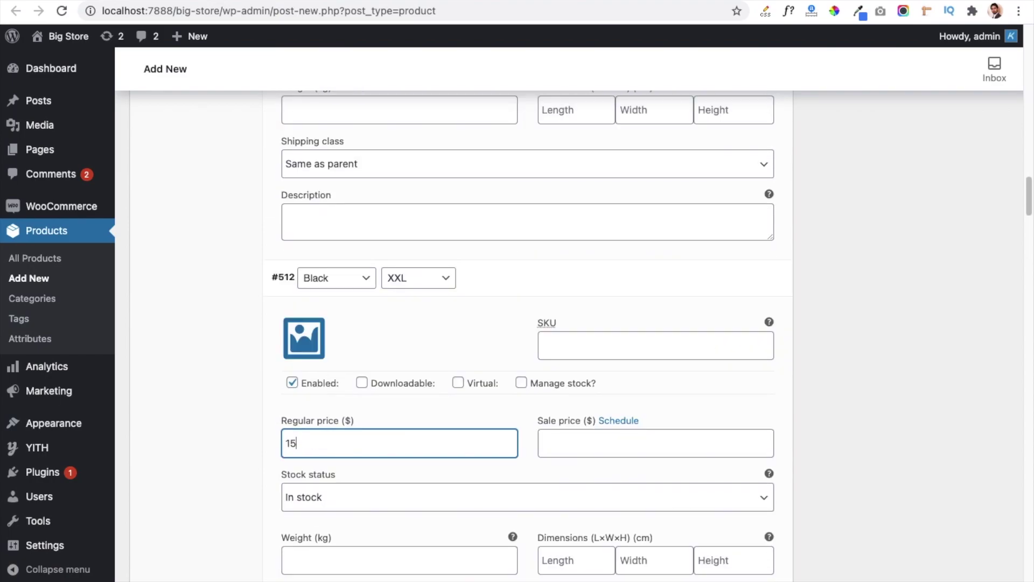
- Enter a regular price of 15 for the remaining variations #513 through #523
scroll(329, 440, "down", 8)
left_click(327, 441)
type("15")
scroll(328, 377, "down", 8)
left_click(328, 412)
type("15")
scroll(328, 377, "down", 10)
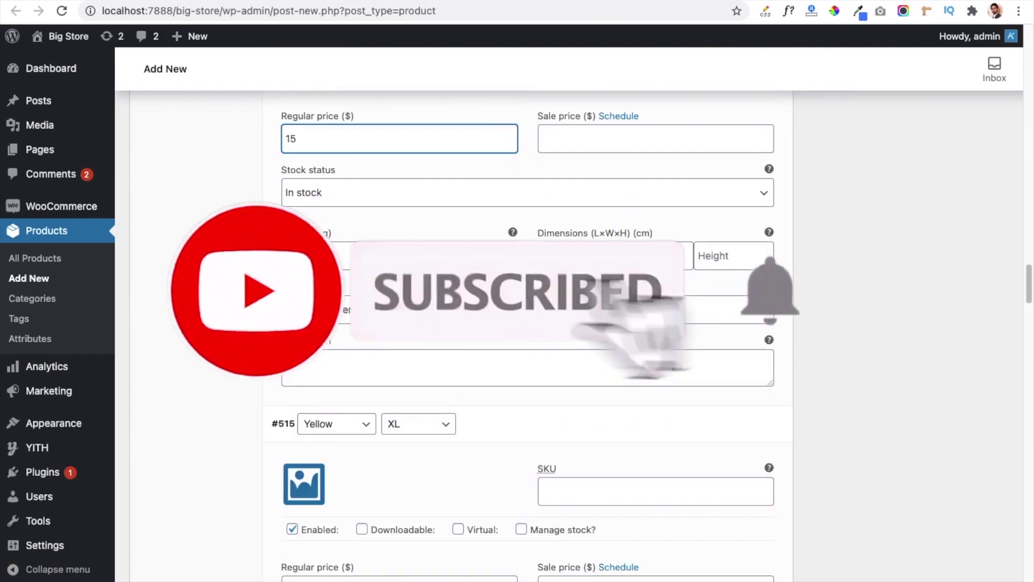
left_click(343, 332)
type("15")
scroll(343, 331, "down", 4)
scroll(329, 409, "down", 3)
scroll(323, 485, "up", 1)
left_click(334, 457)
type("15")
scroll(334, 458, "down", 9)
left_click(349, 447)
type("15")
scroll(349, 447, "down", 12)
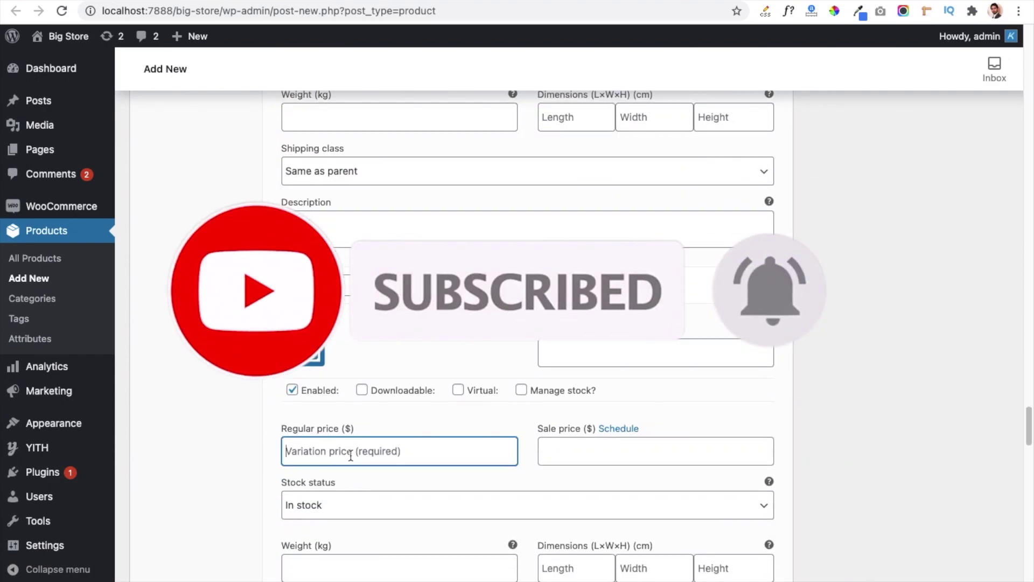
left_click(347, 399)
type("15")
scroll(345, 345, "down", 10)
left_click(346, 358)
type("15")
scroll(346, 358, "down", 9)
left_click(347, 345)
type("15")
scroll(348, 345, "down", 7)
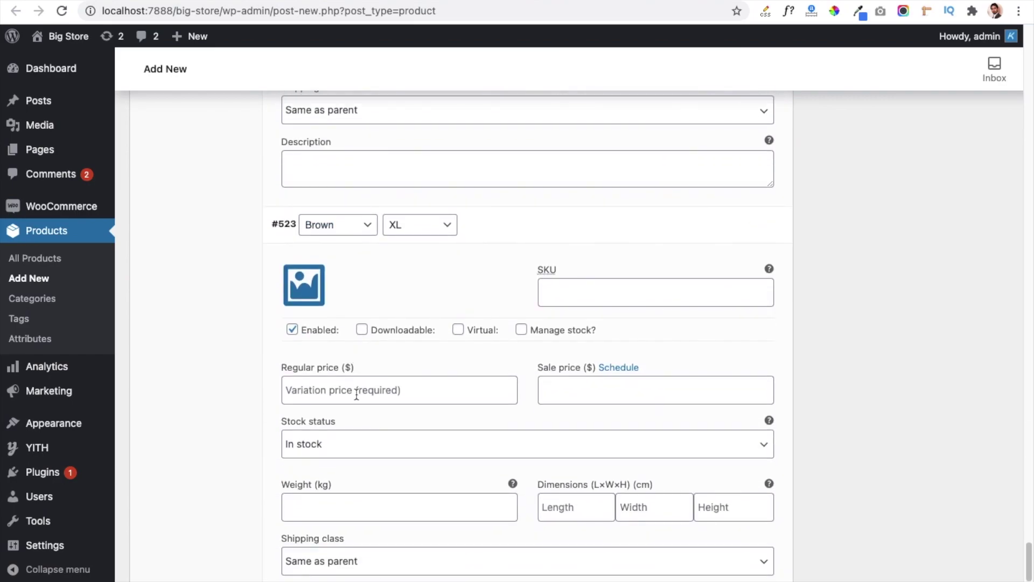
left_click(348, 391)
type("15")
scroll(347, 390, "down", 5)
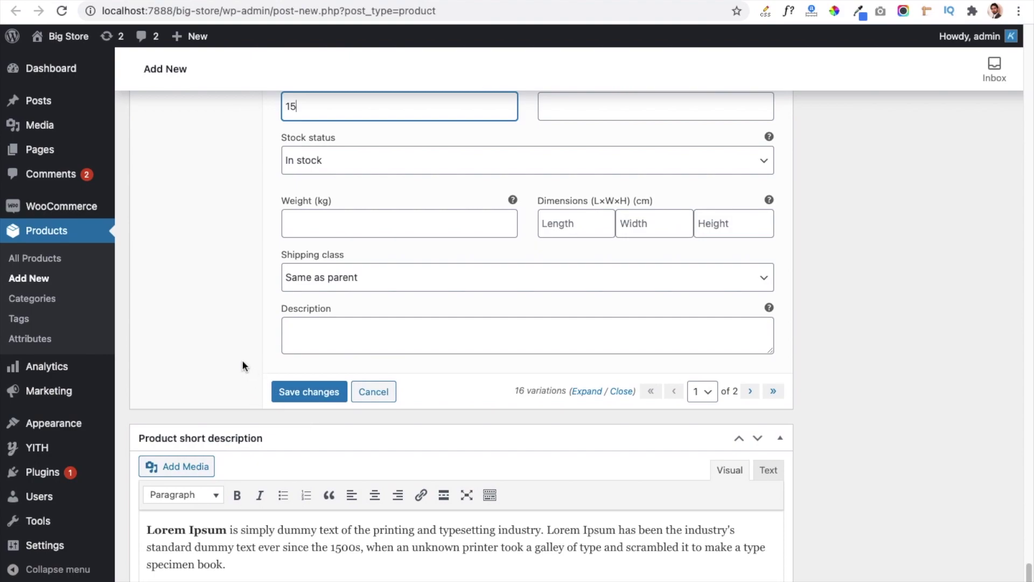
scroll(241, 360, "up", 1)
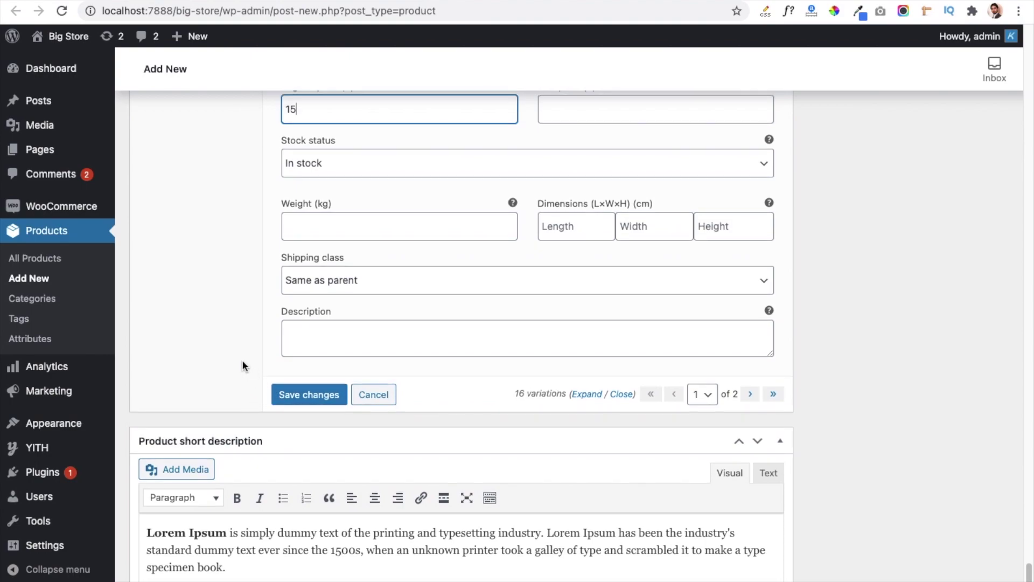
- Save the regular prices entered for all variations
left_click(301, 401)
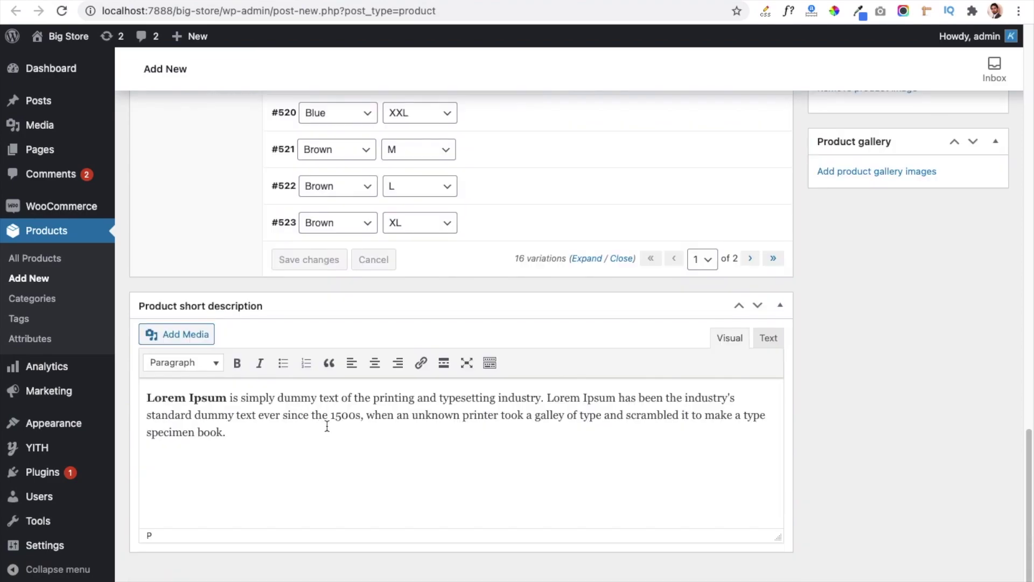
scroll(797, 380, "up", 4)
scroll(798, 381, "up", 10)
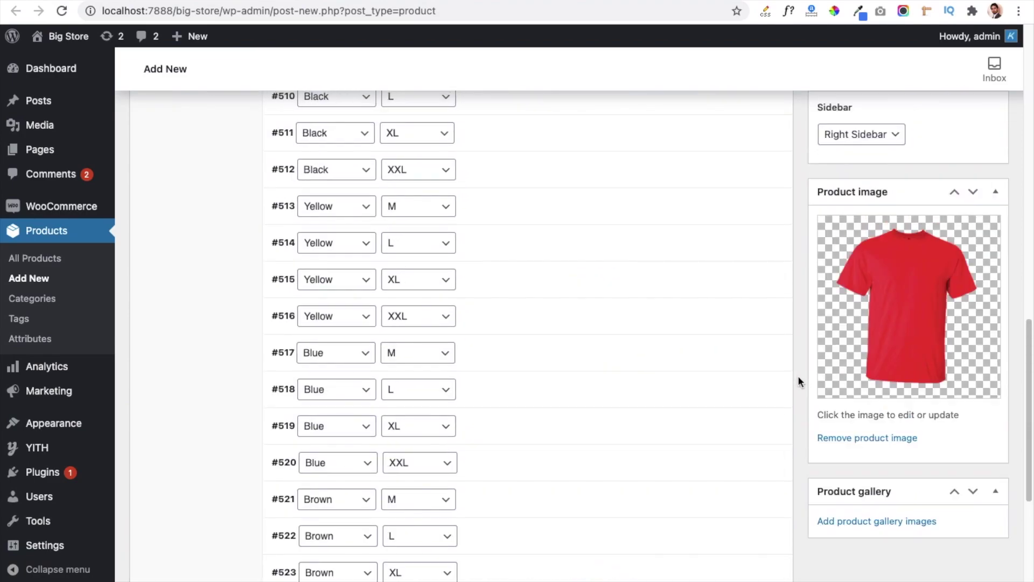
scroll(797, 376, "up", 1)
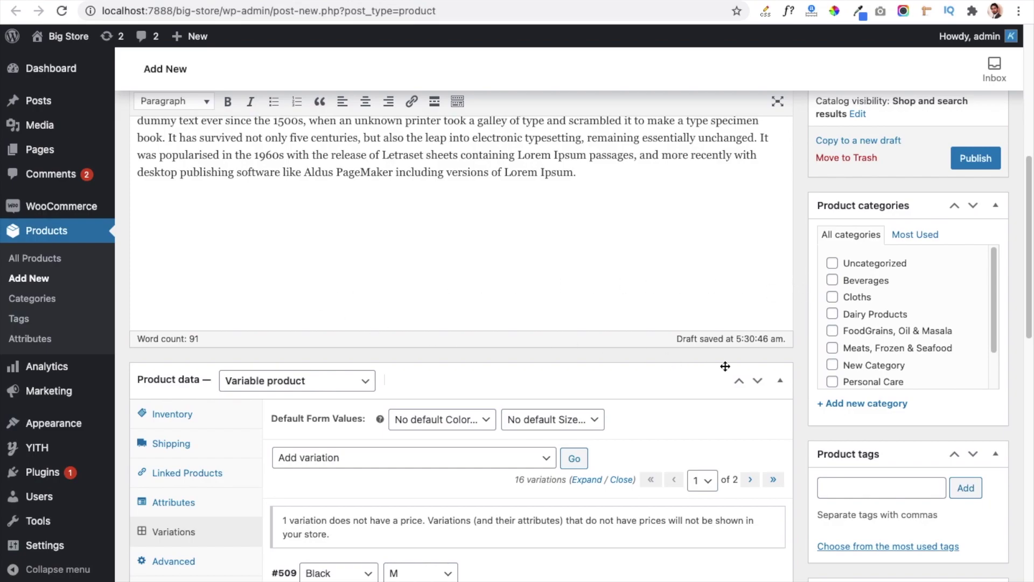
- Assign the product to the Cloths category, publish it, and view it on the storefront
left_click(830, 299)
left_click(968, 160)
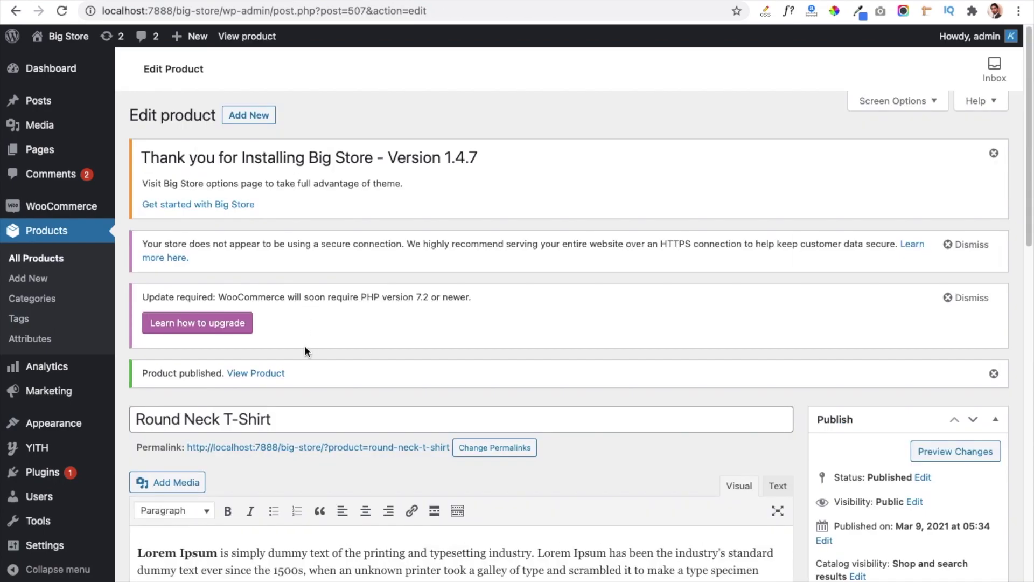
left_click(303, 448)
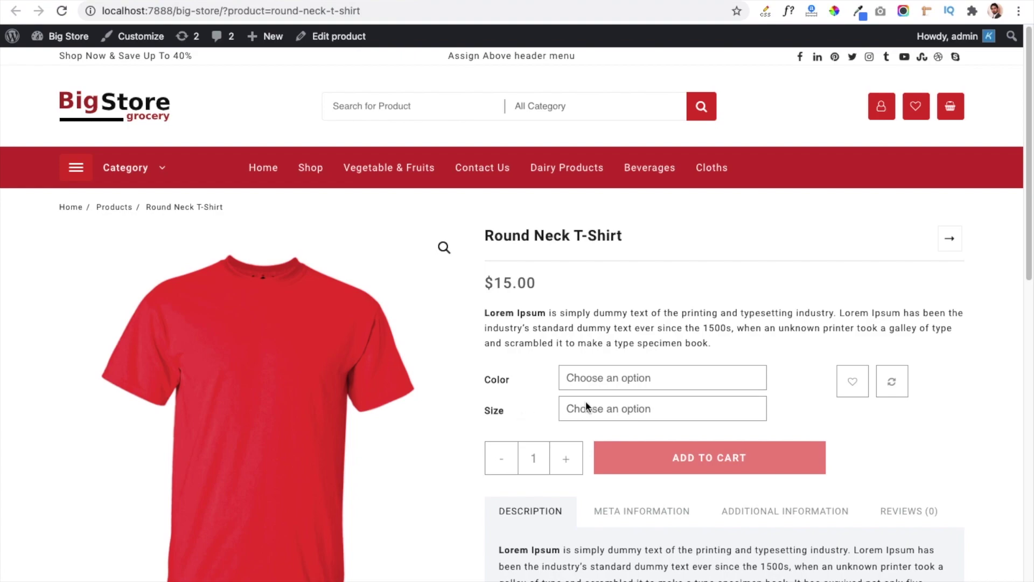
- Select Color Black and Size L, then raise the quantity to 2 and back to 1
left_click(611, 380)
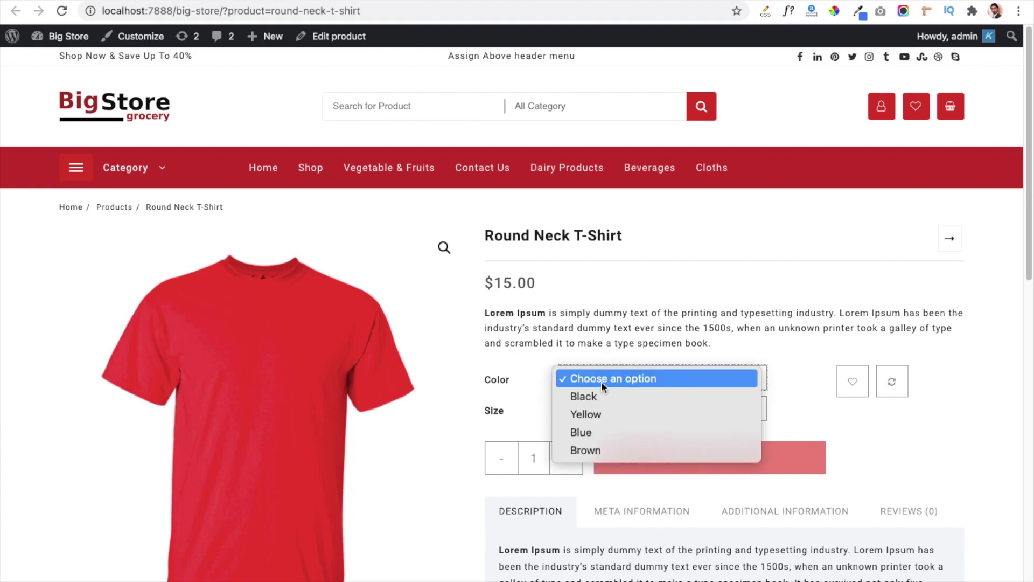
left_click(600, 397)
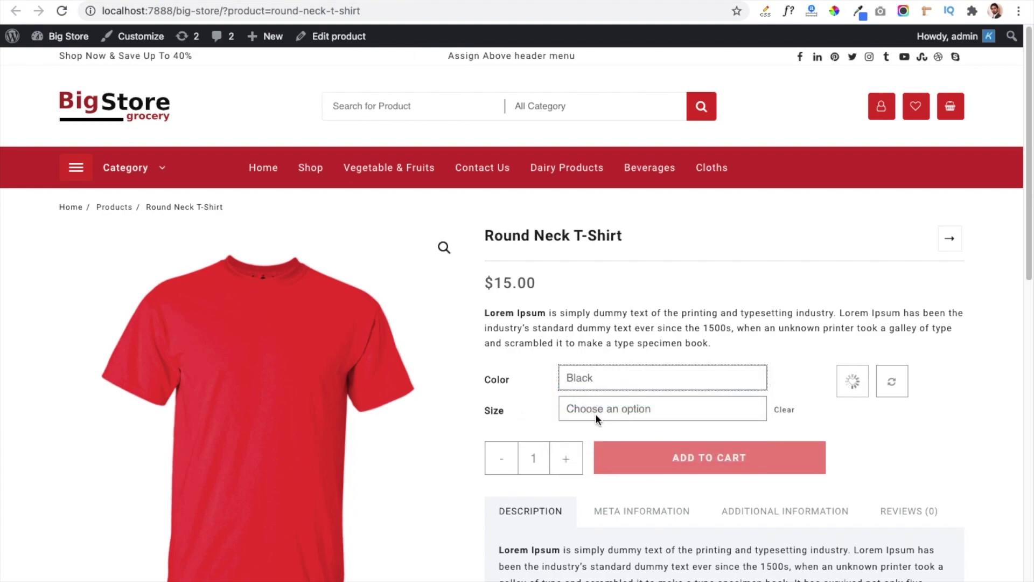
left_click(596, 409)
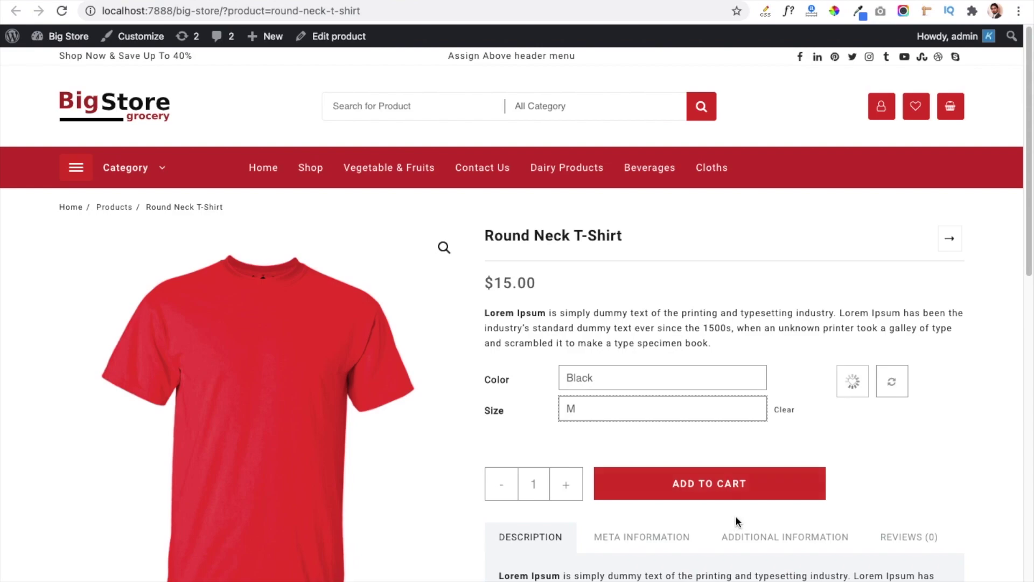
left_click(588, 416)
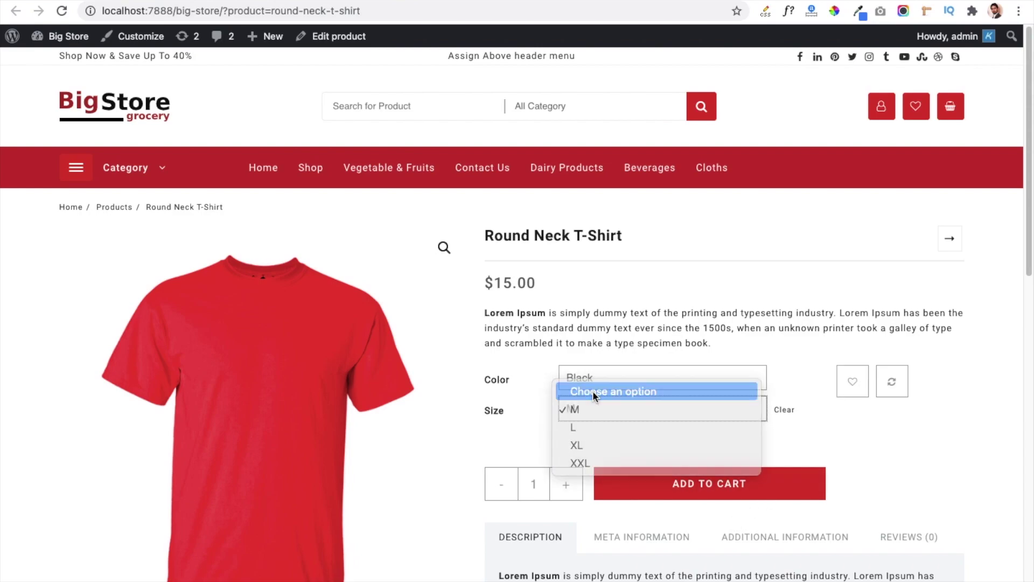
left_click(592, 391)
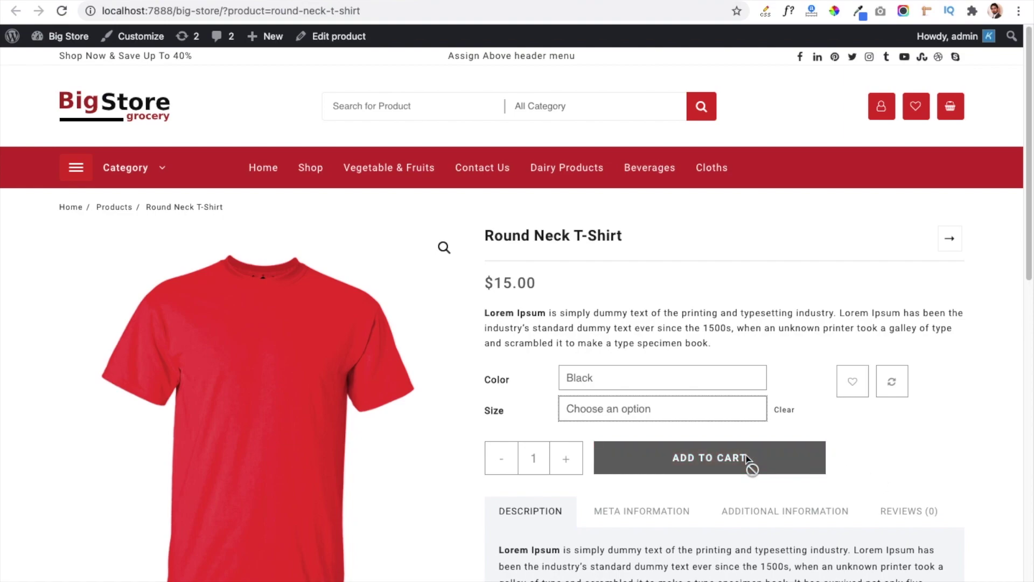
left_click(638, 409)
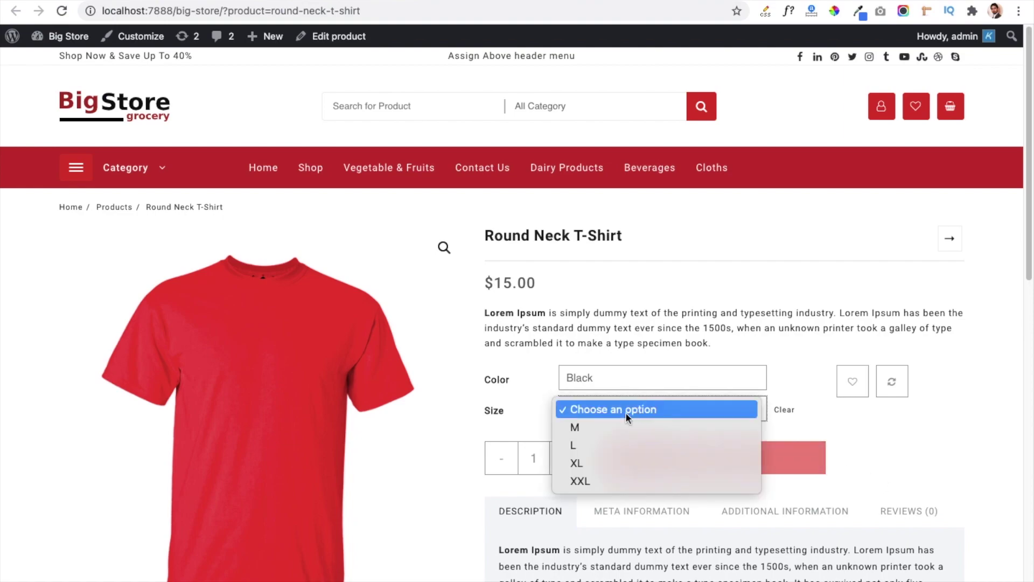
left_click(584, 447)
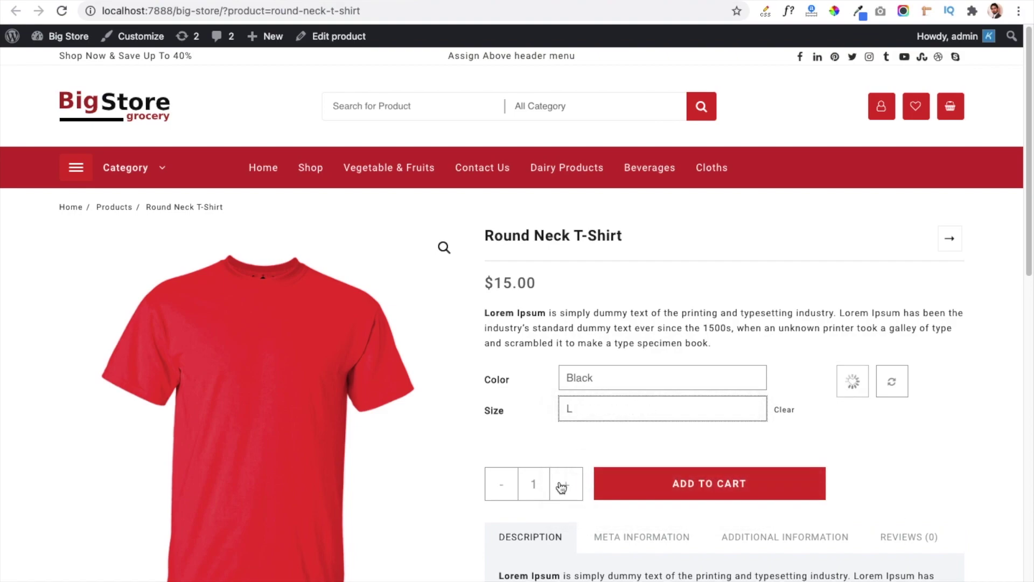
left_click(567, 486)
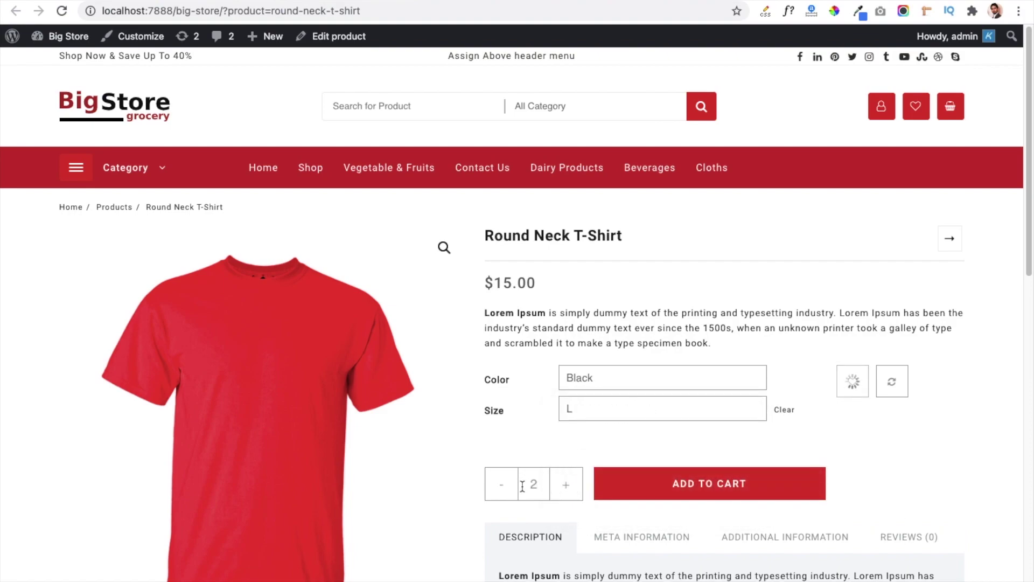
left_click(502, 486)
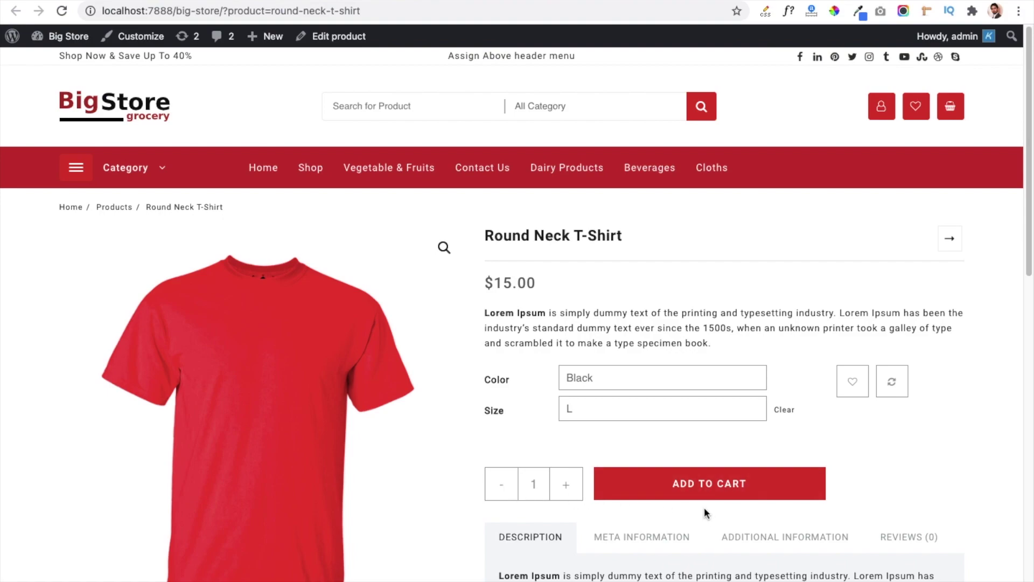